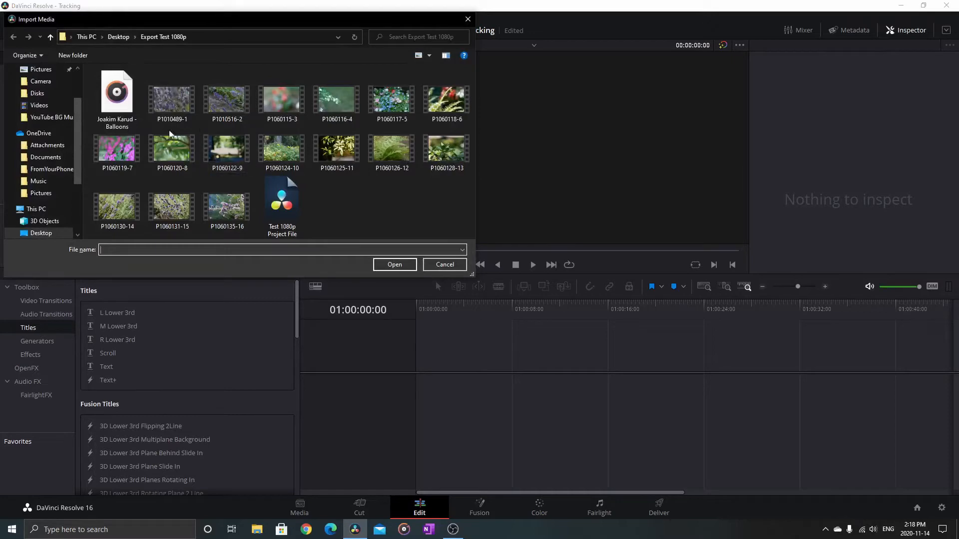
- Import DJI_0024 from the Desktop folder and place it at the start of a new timeline
{"action": "left_click", "coordinate": [42, 234]}
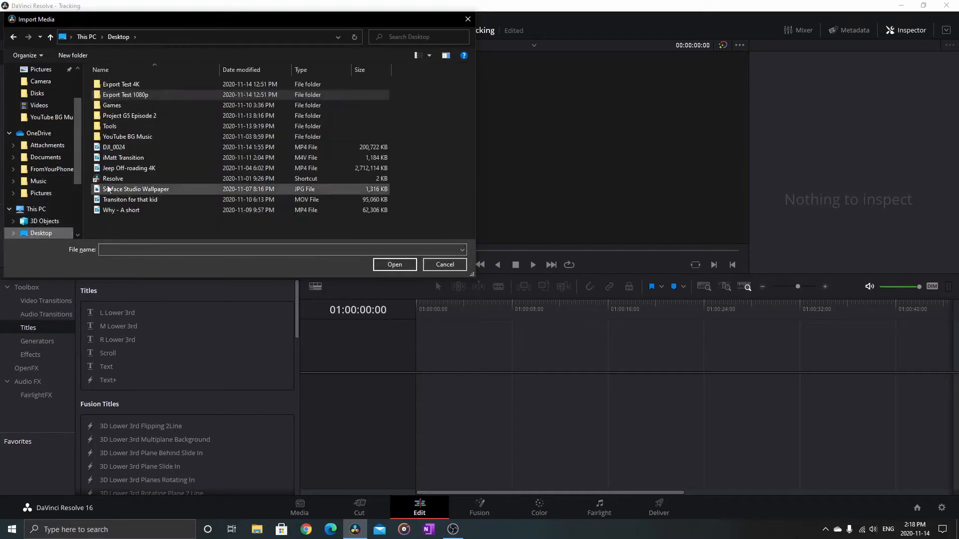
{"action": "left_click", "coordinate": [145, 149]}
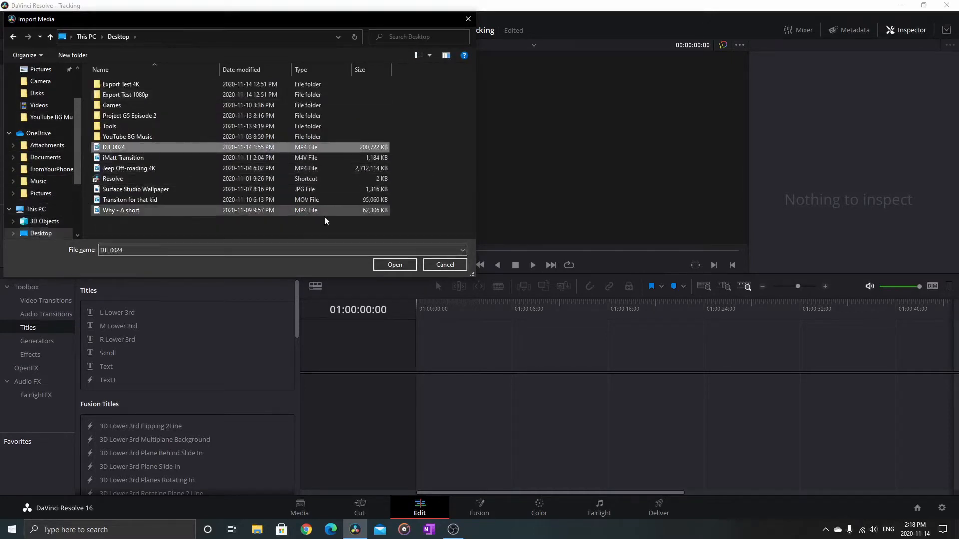
{"action": "left_click", "coordinate": [382, 267]}
{"action": "left_click", "coordinate": [574, 308]}
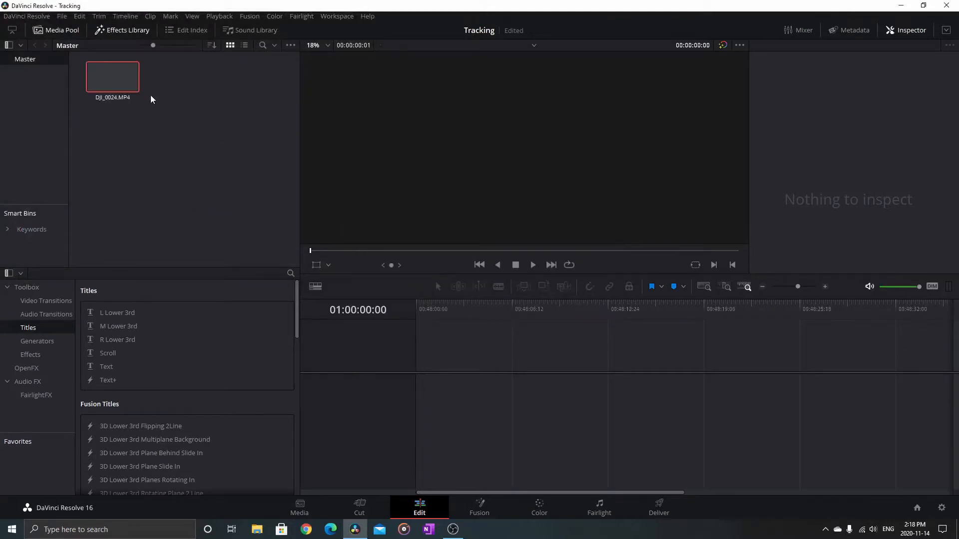
{"action": "left_click", "coordinate": [109, 79]}
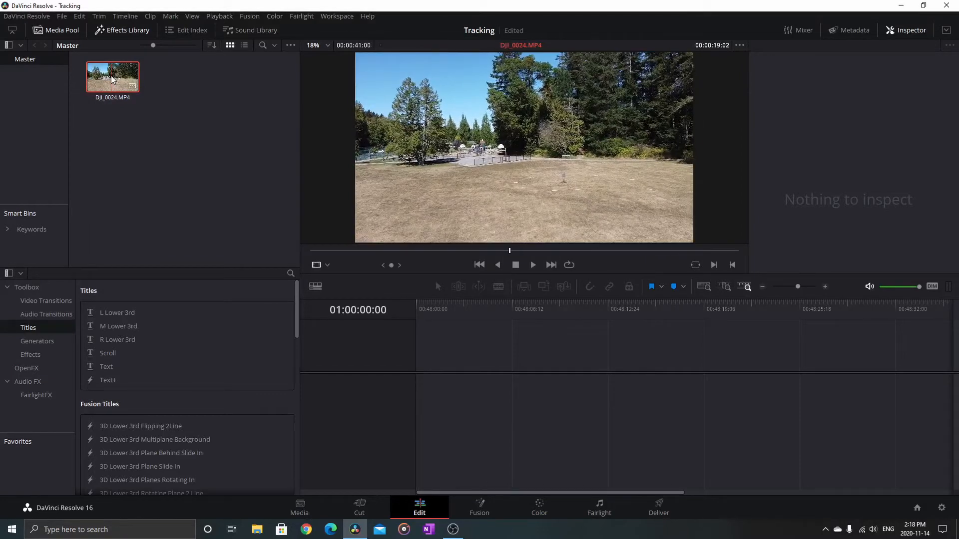
{"action": "left_click_drag", "start_coordinate": [112, 80], "coordinate": [420, 388]}
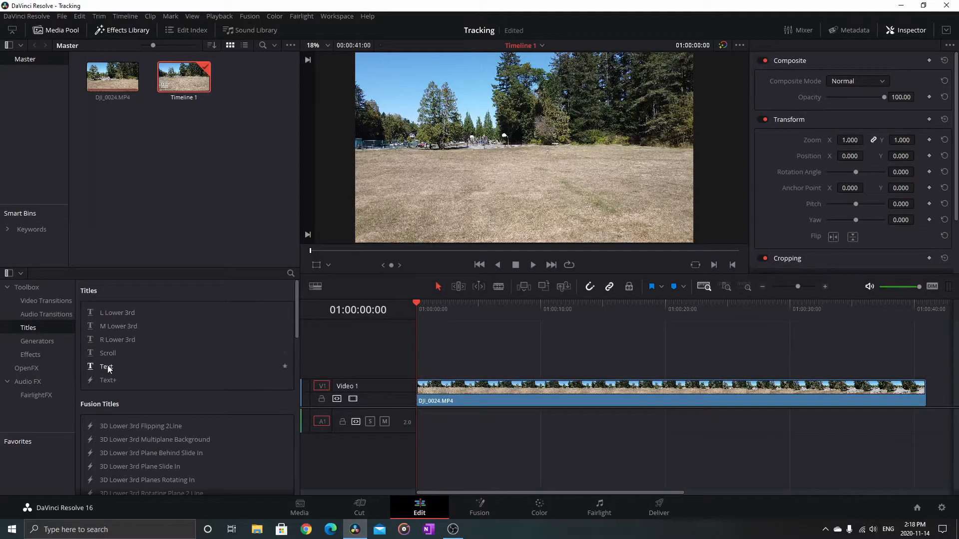
- Add a Text title on Video 2 above the footage and extend it to the clip's full length
{"action": "left_click_drag", "start_coordinate": [102, 368], "coordinate": [433, 372]}
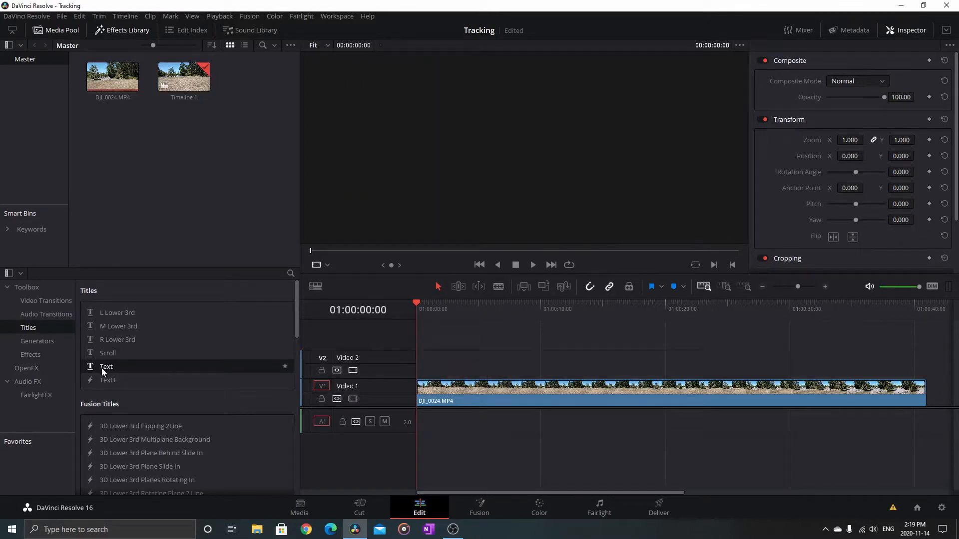
{"action": "left_click_drag", "start_coordinate": [104, 371], "coordinate": [924, 363]}
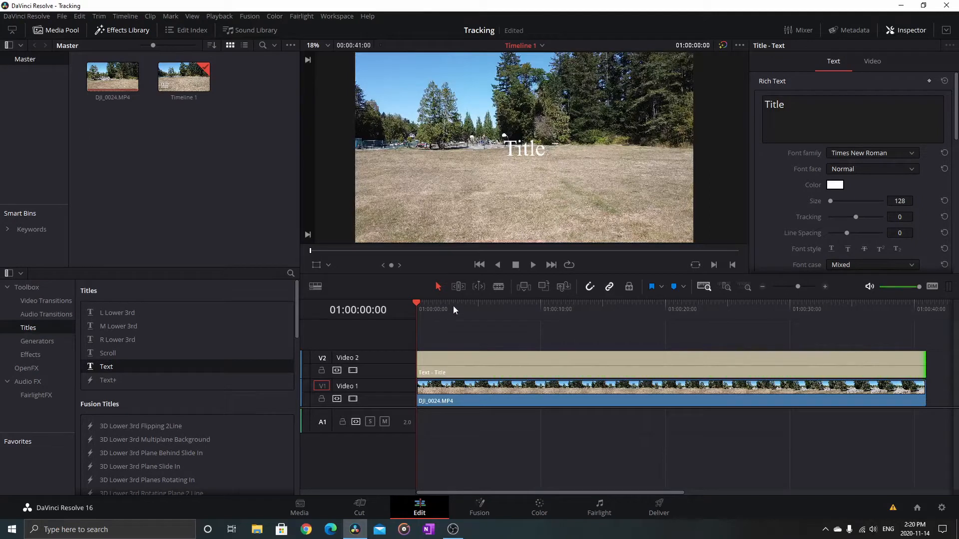
- Reduce the title's font size to 93
{"action": "left_click", "coordinate": [446, 371]}
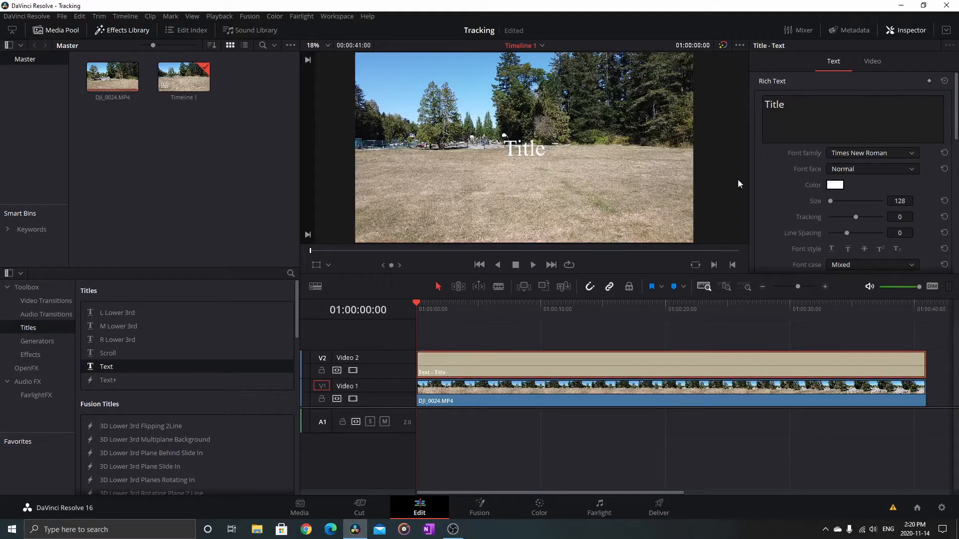
{"action": "left_click", "coordinate": [867, 128]}
{"action": "left_click_drag", "start_coordinate": [796, 105], "coordinate": [737, 104]}
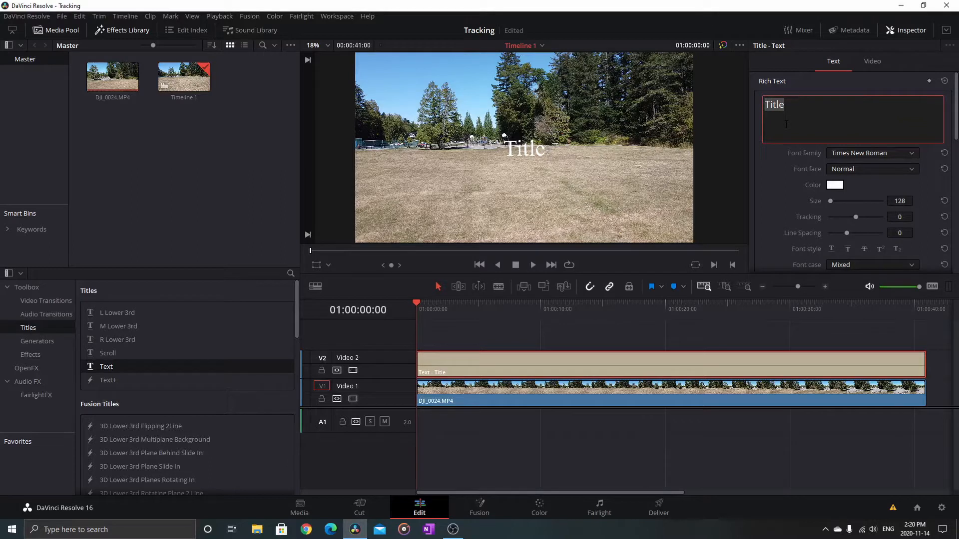
{"action": "left_click", "coordinate": [495, 343]}
{"action": "left_click", "coordinate": [521, 142]}
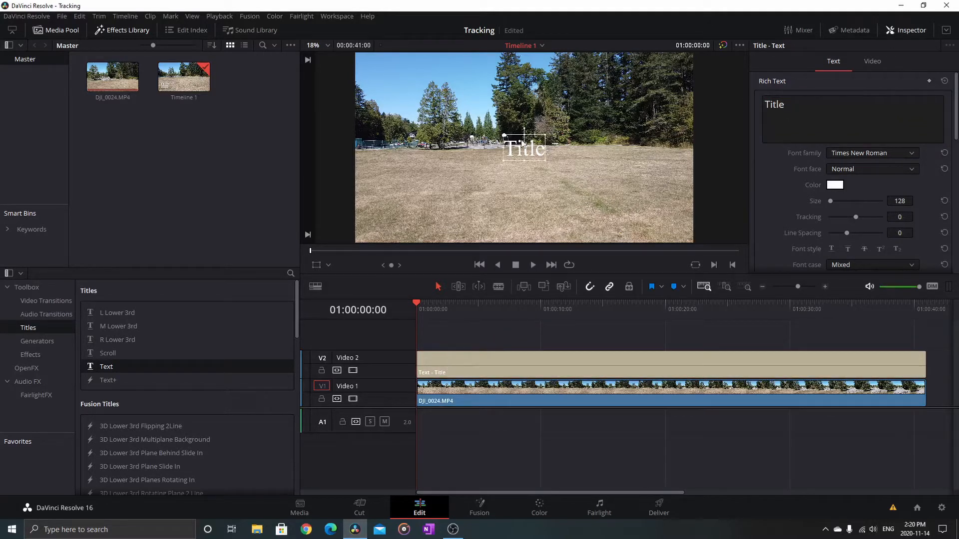
{"action": "left_click_drag", "start_coordinate": [898, 200], "coordinate": [881, 199]}
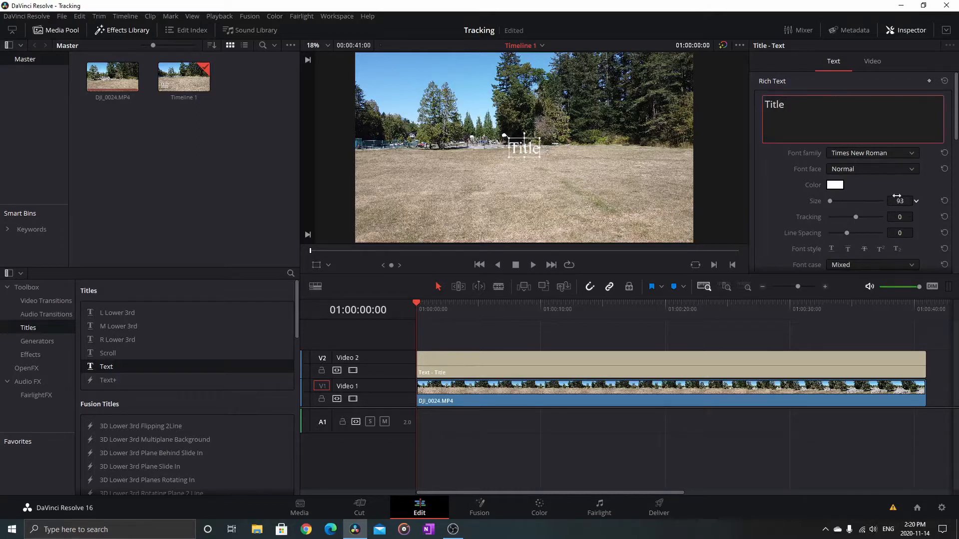
- Shift the title sideways by setting its Position X to 112
{"action": "left_click_drag", "start_coordinate": [529, 149], "coordinate": [548, 148]}
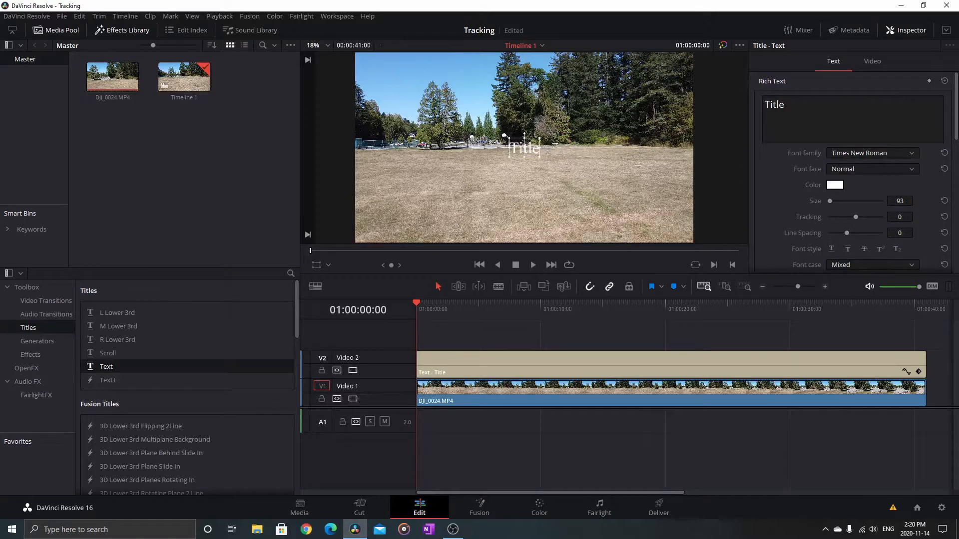
{"action": "left_click", "coordinate": [866, 62]}
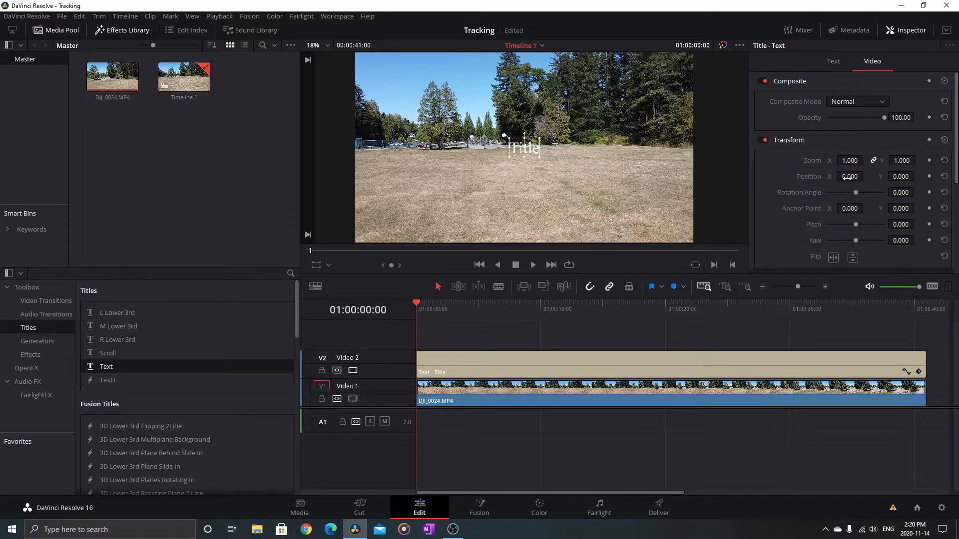
{"action": "left_click_drag", "start_coordinate": [848, 176], "coordinate": [867, 176]}
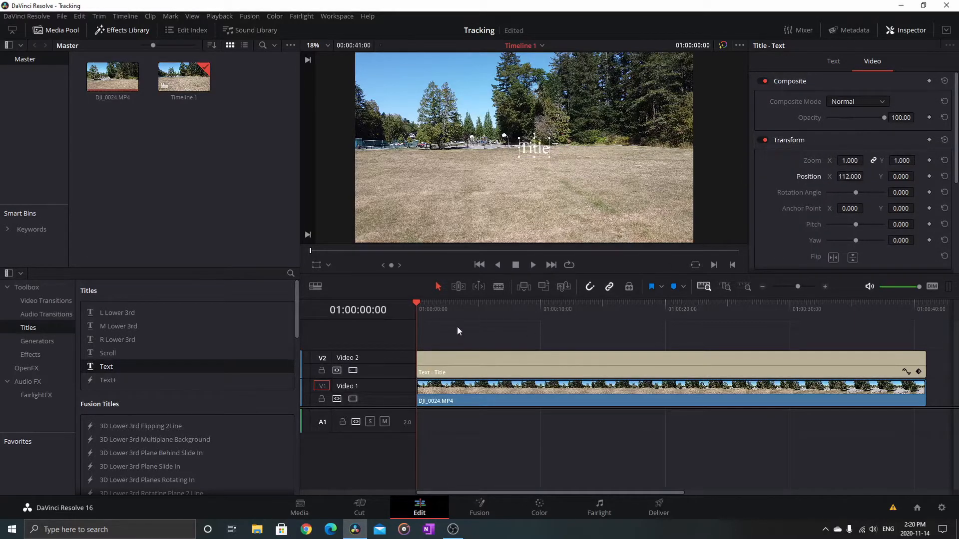
- Convert the title clip on Video 2 into a compound clip named "Text"
{"action": "left_click", "coordinate": [439, 361]}
{"action": "right_click", "coordinate": [451, 356]}
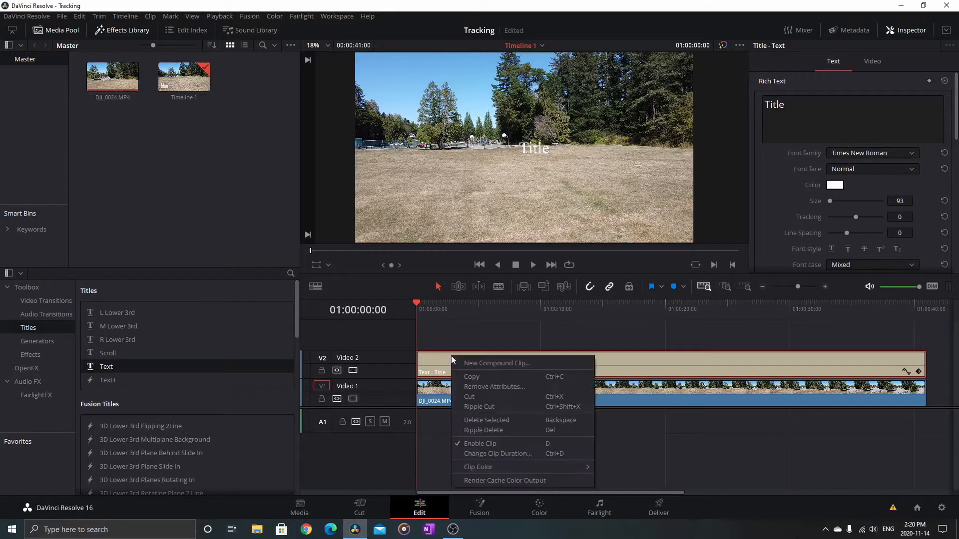
{"action": "left_click", "coordinate": [482, 362]}
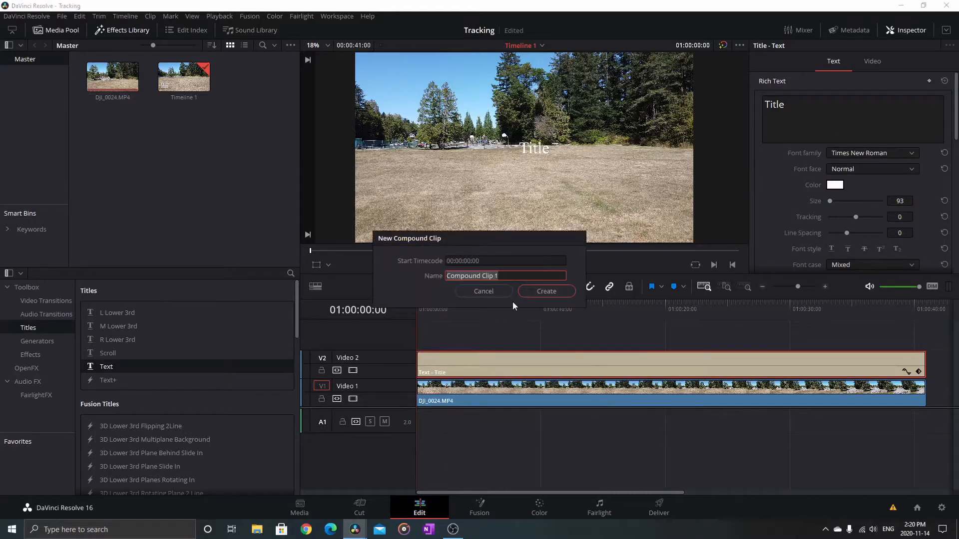
{"action": "type", "text": "Text"}
{"action": "key", "text": "Return"}
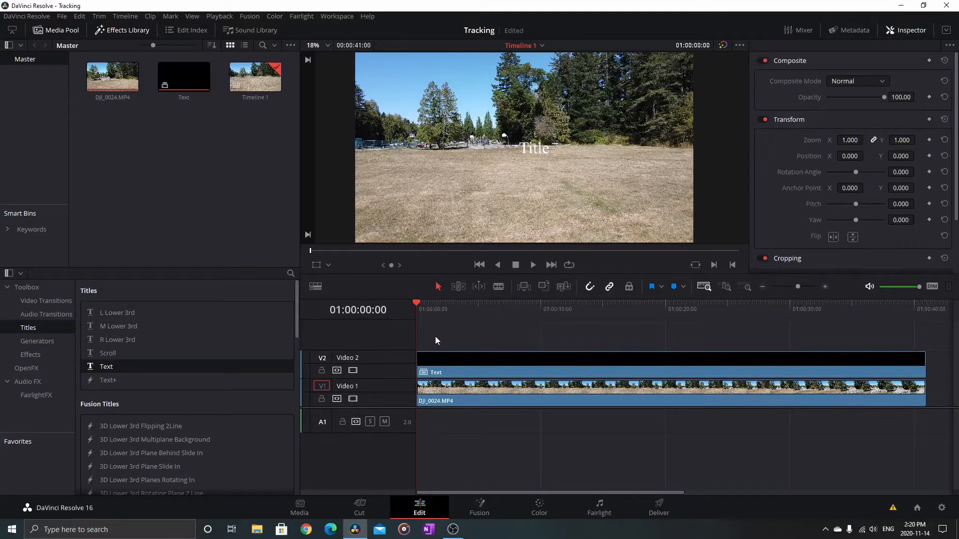
- Combine the Text compound clip and the DJI_0024.MP4 clip into a new Fusion clip
{"action": "left_click_drag", "start_coordinate": [436, 336], "coordinate": [558, 397]}
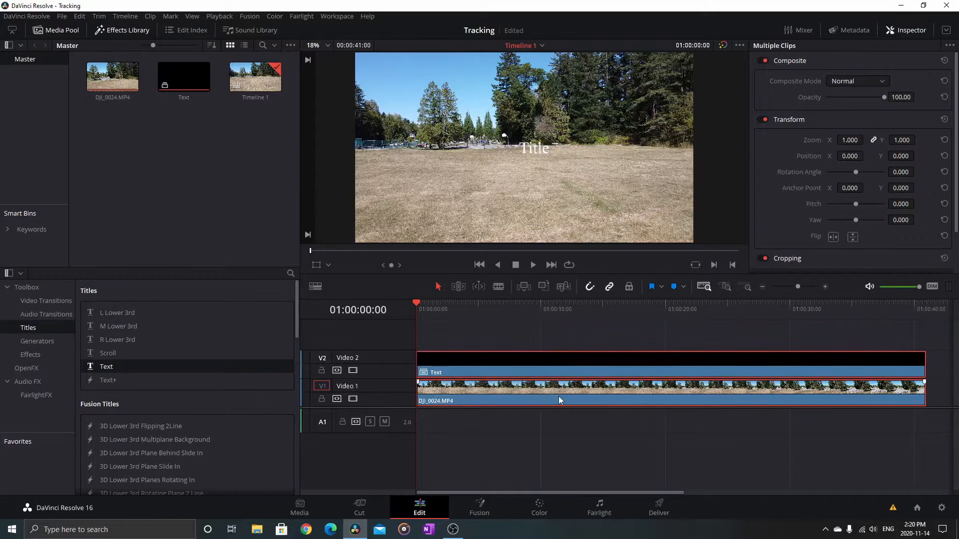
{"action": "right_click", "coordinate": [462, 368]}
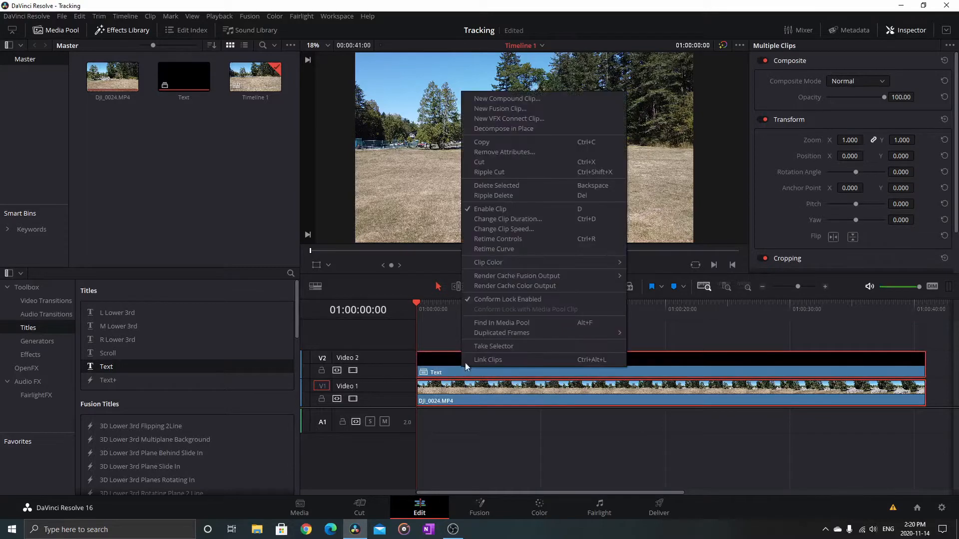
{"action": "left_click", "coordinate": [480, 110]}
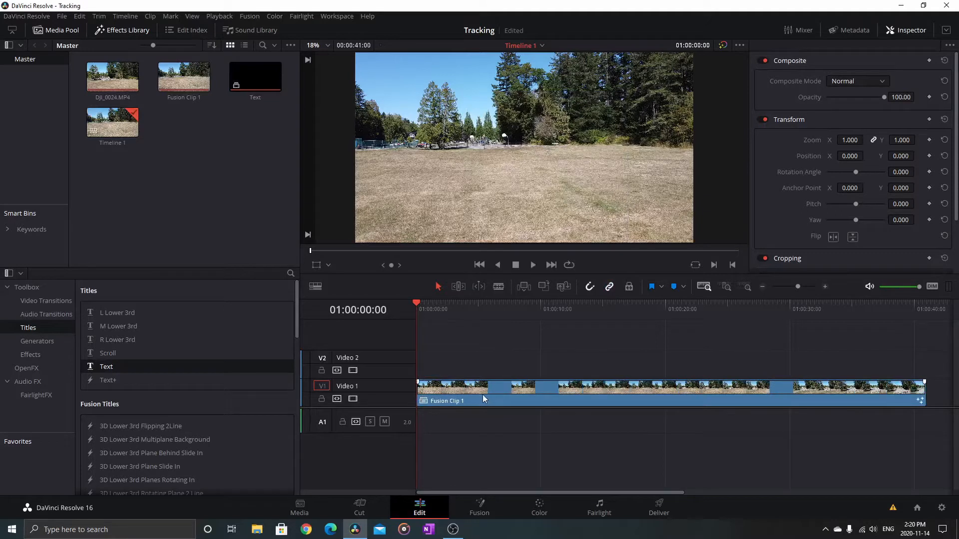
- Open the Fusion clip on the Fusion page and spread the MediaIn1, MediaIn2 and Merge1 nodes apart
{"action": "left_click", "coordinate": [488, 505]}
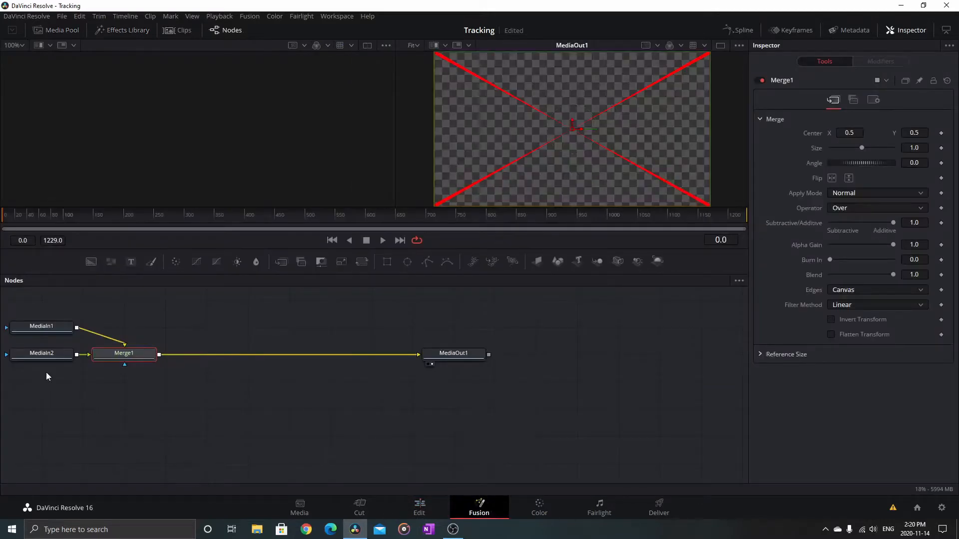
{"action": "left_click_drag", "start_coordinate": [116, 353], "coordinate": [215, 341]}
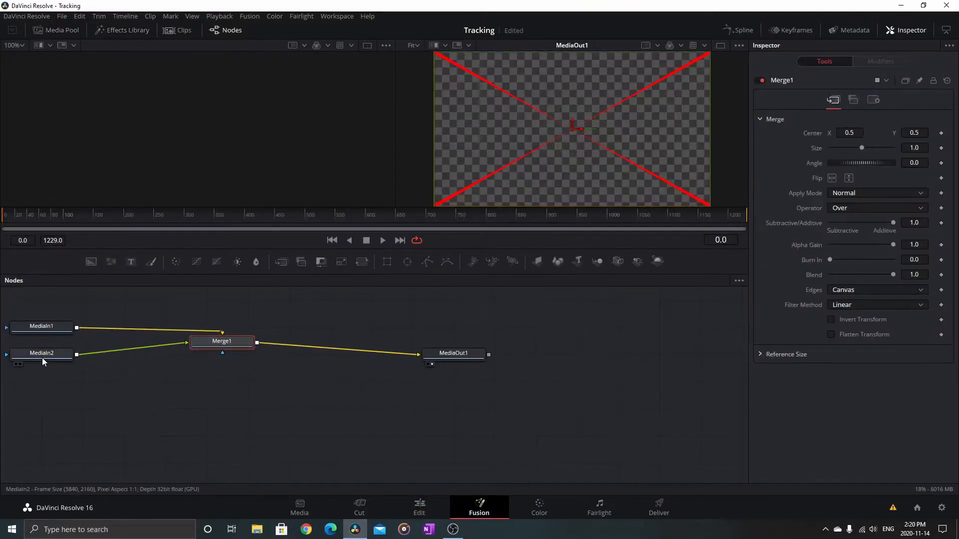
{"action": "left_click_drag", "start_coordinate": [41, 328], "coordinate": [46, 316]}
{"action": "left_click_drag", "start_coordinate": [43, 356], "coordinate": [52, 381]}
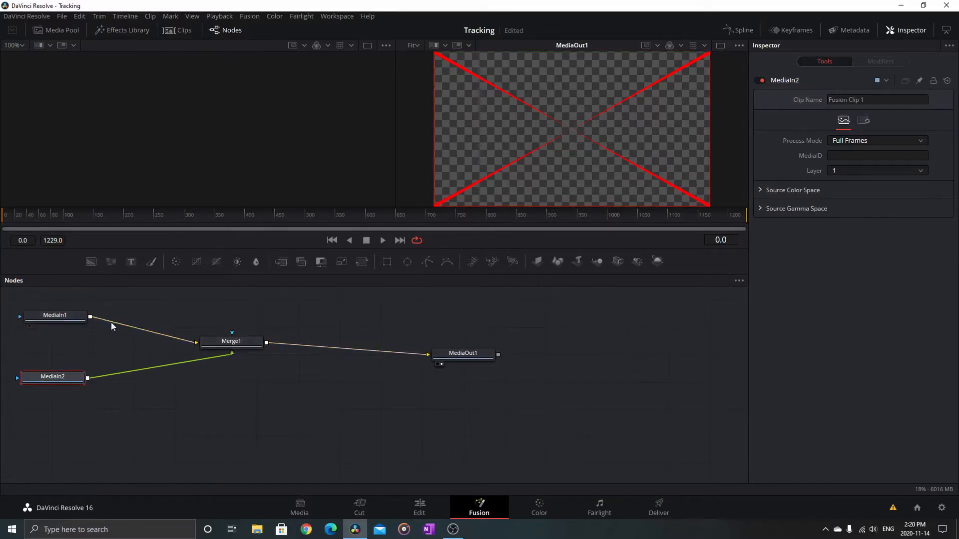
- Display the MediaIn1 footage node in the LeftView viewer
{"action": "left_click", "coordinate": [49, 316]}
{"action": "right_click", "coordinate": [49, 316]}
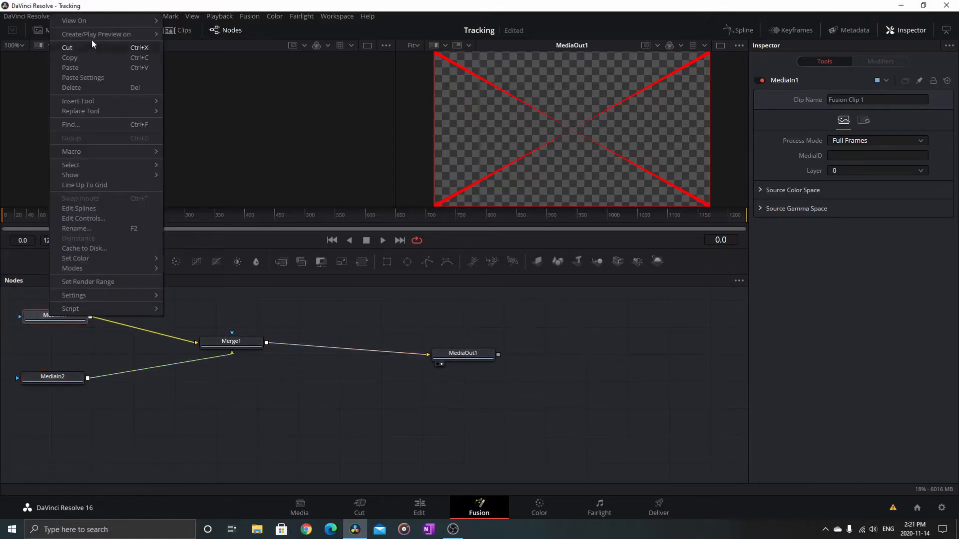
{"action": "mouse_move", "coordinate": [94, 23]}
{"action": "left_click", "coordinate": [186, 34]}
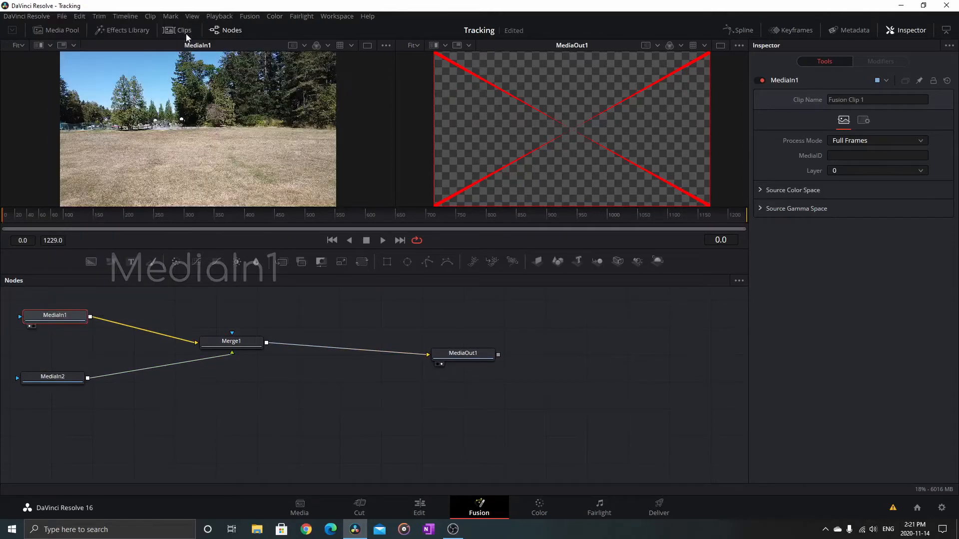
- Display the MediaIn2 title node in the RightView viewer
{"action": "left_click", "coordinate": [61, 378]}
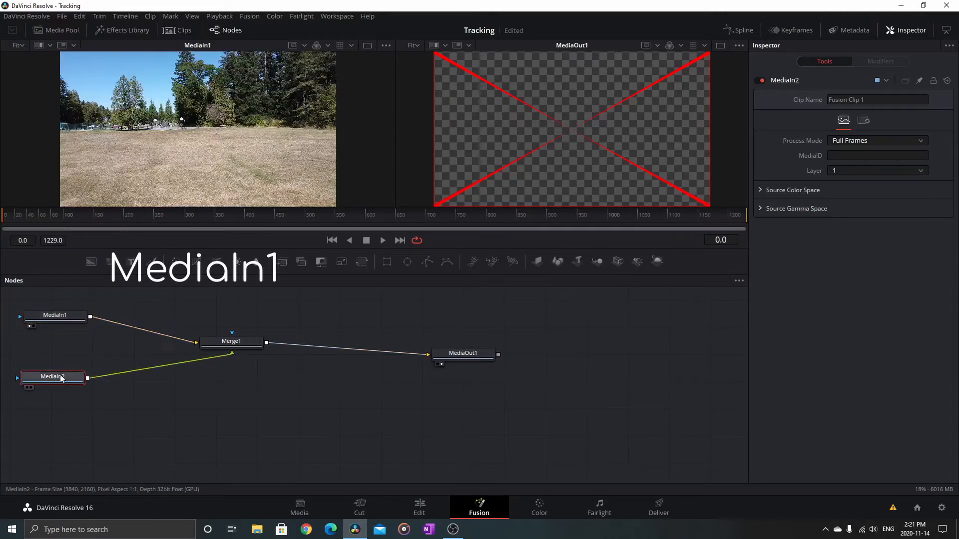
{"action": "right_click", "coordinate": [61, 378]}
{"action": "mouse_move", "coordinate": [110, 80]}
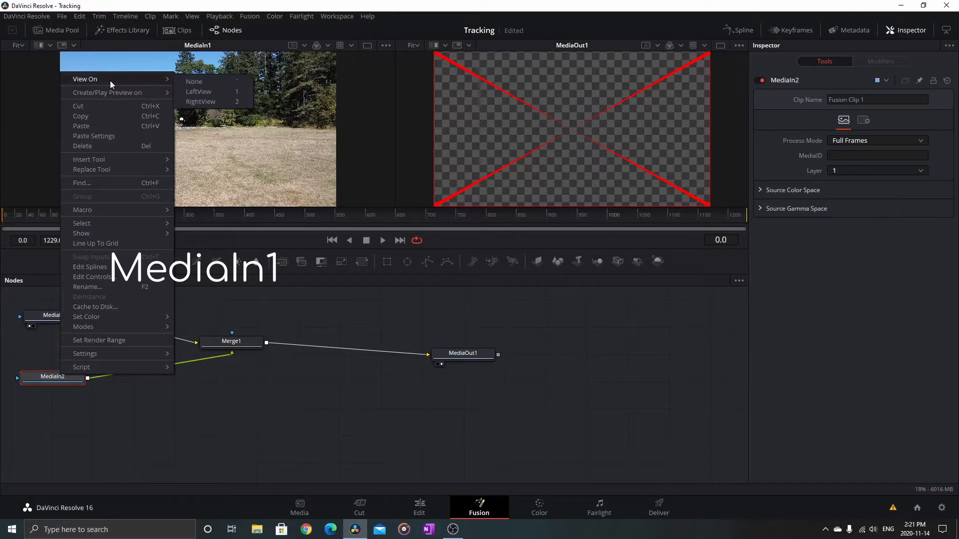
{"action": "left_click", "coordinate": [203, 102]}
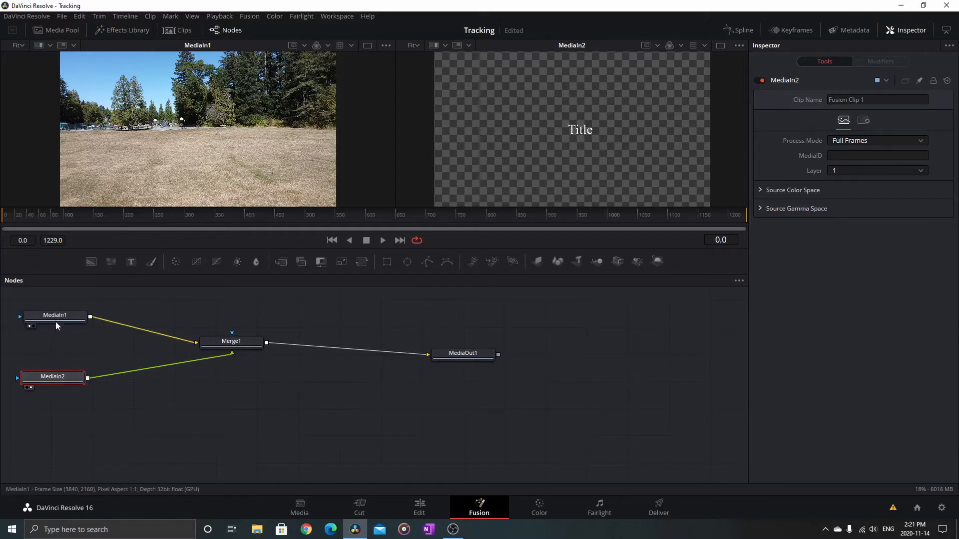
- Insert a Planar Tracker node between MediaIn1 and Merge1 and position it on the connection
{"action": "left_click_drag", "start_coordinate": [57, 318], "coordinate": [54, 315]}
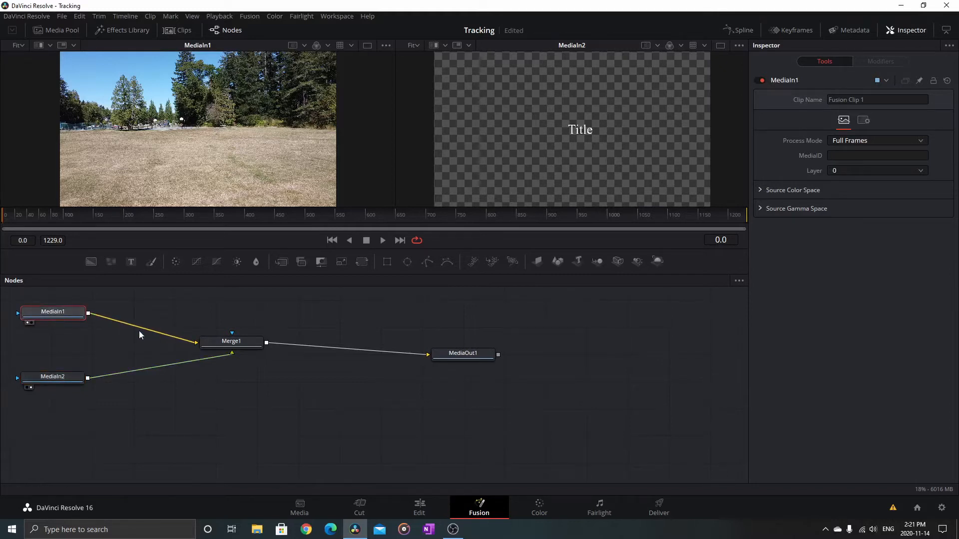
{"action": "key", "text": "ctrl+space"}
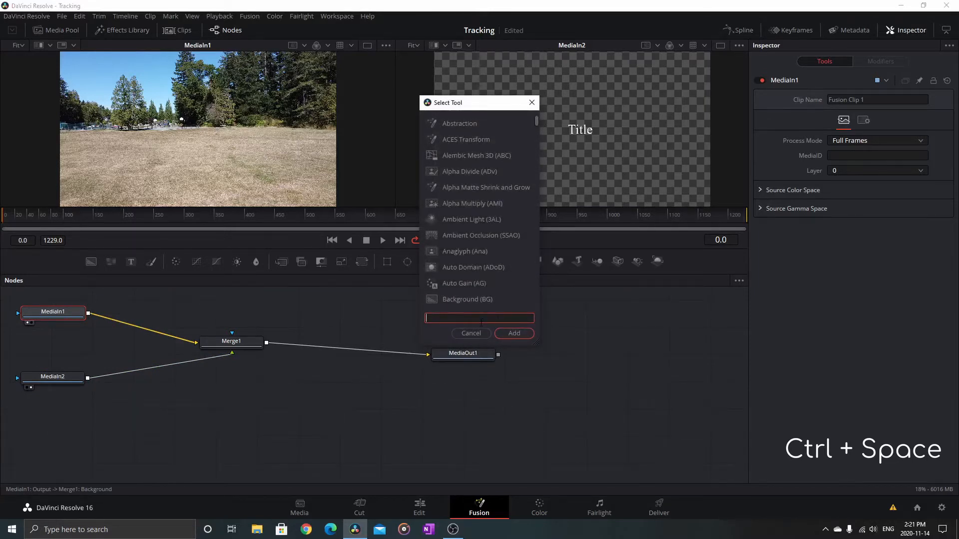
{"action": "type", "text": "planar"}
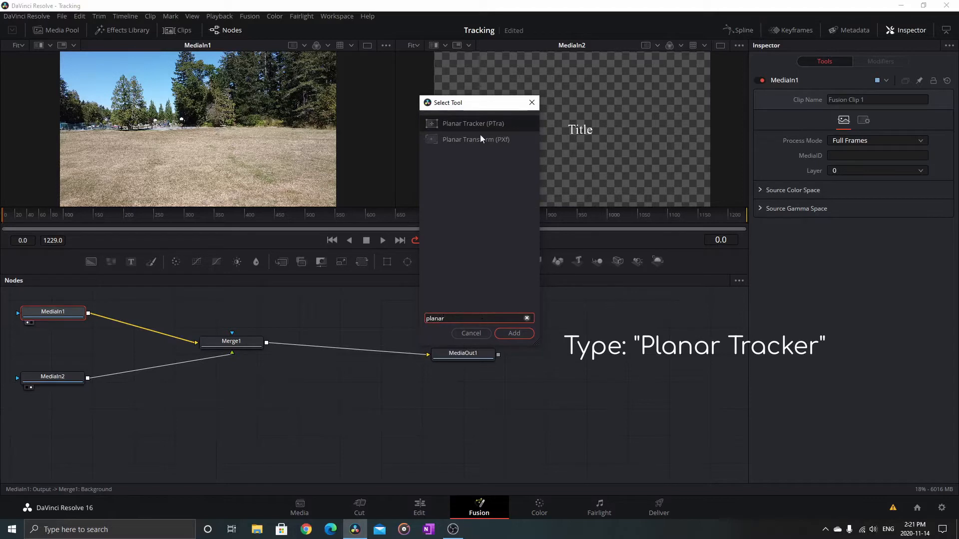
{"action": "left_click", "coordinate": [481, 126]}
{"action": "left_click", "coordinate": [511, 334]}
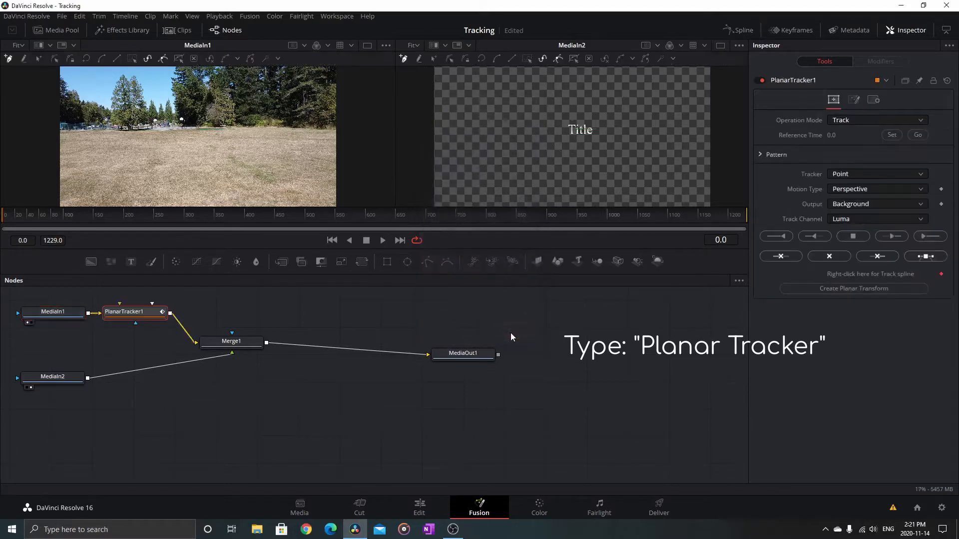
{"action": "left_click_drag", "start_coordinate": [136, 310], "coordinate": [146, 322]}
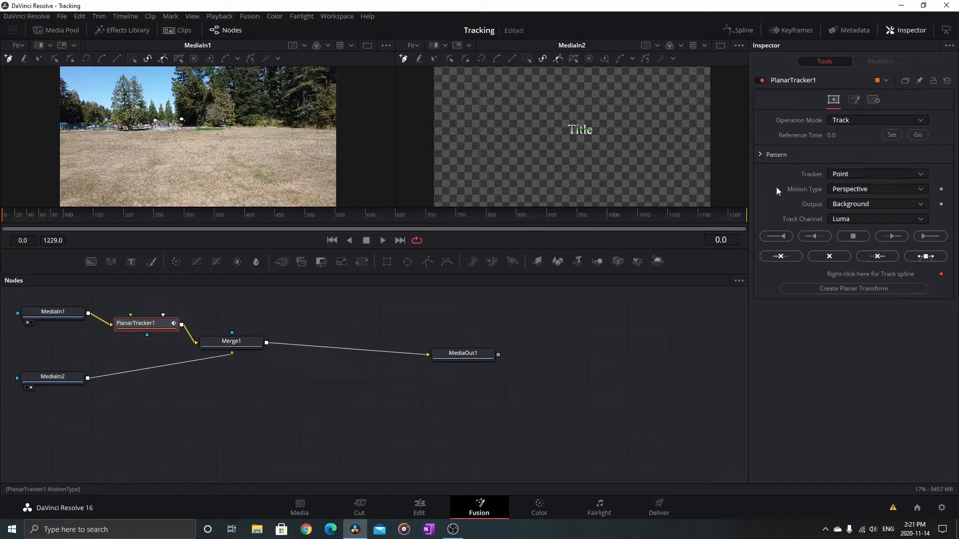
- Set the Planar Tracker's tracker type to Hybrid Point/Area
{"action": "left_click", "coordinate": [849, 175]}
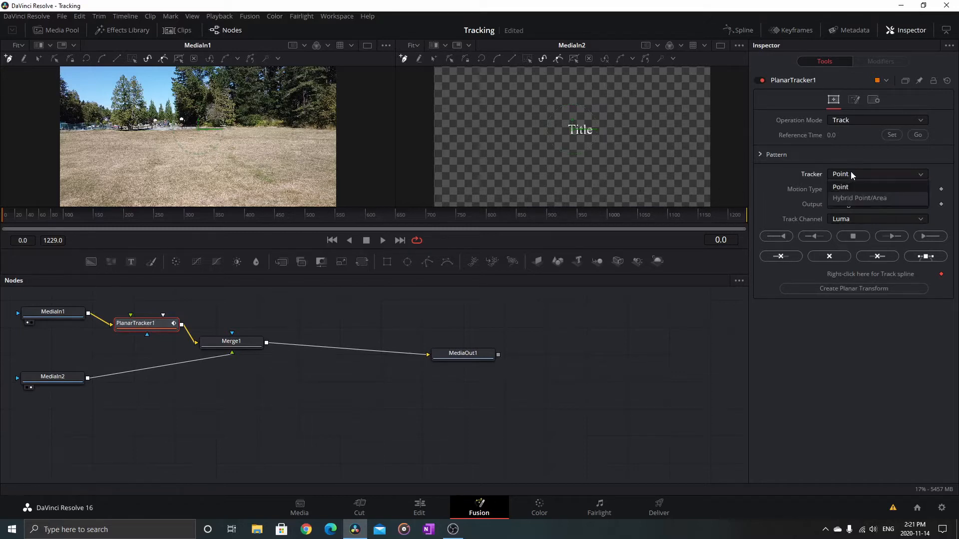
{"action": "left_click", "coordinate": [858, 197]}
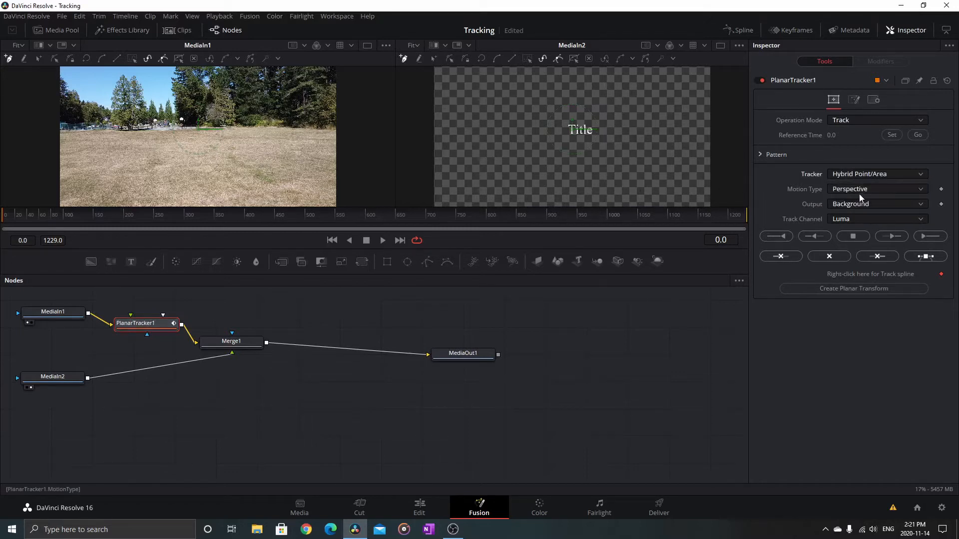
- Set the Planar Tracker's motion type to Translation, Rotation, Scale, keeping Background as the output and Luma as the track channel
{"action": "left_click", "coordinate": [859, 188]}
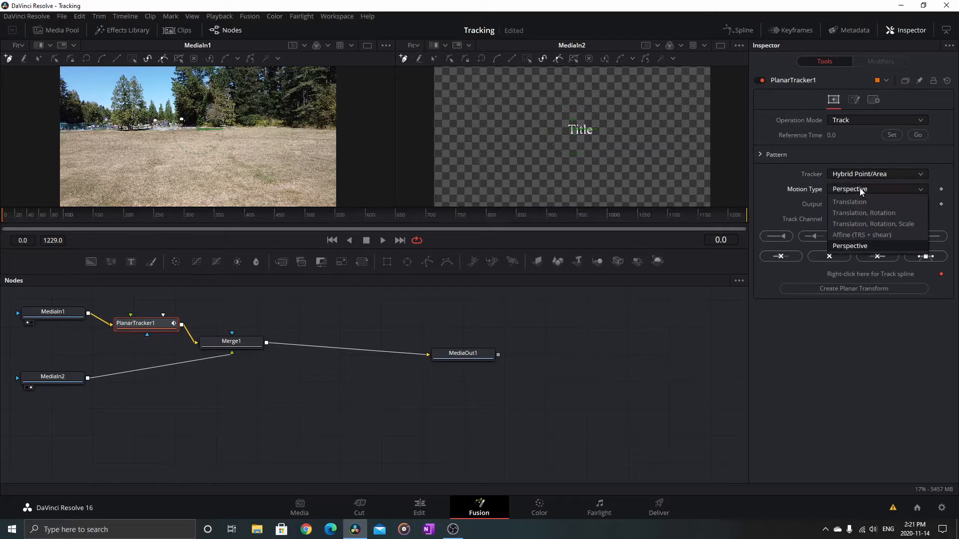
{"action": "left_click", "coordinate": [865, 220]}
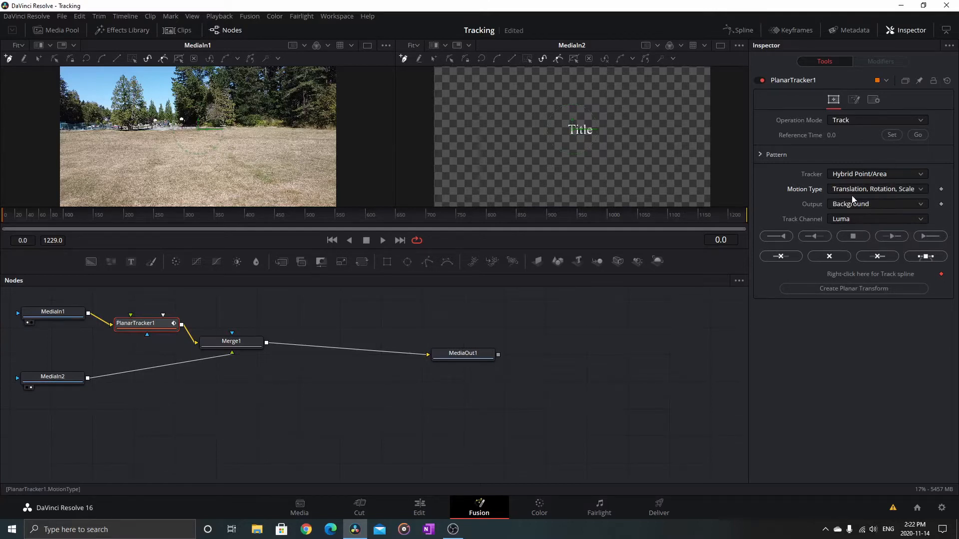
{"action": "left_click", "coordinate": [878, 203]}
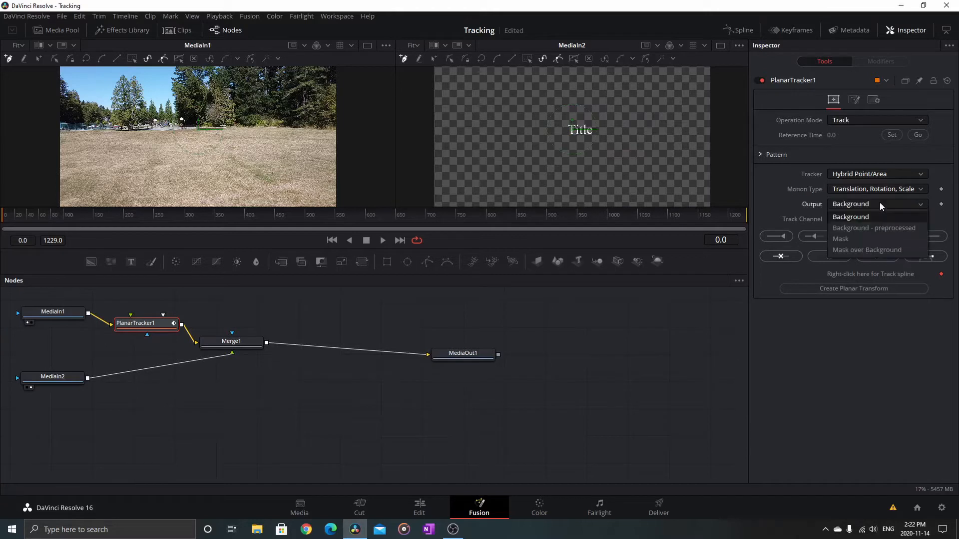
{"action": "left_click", "coordinate": [802, 193]}
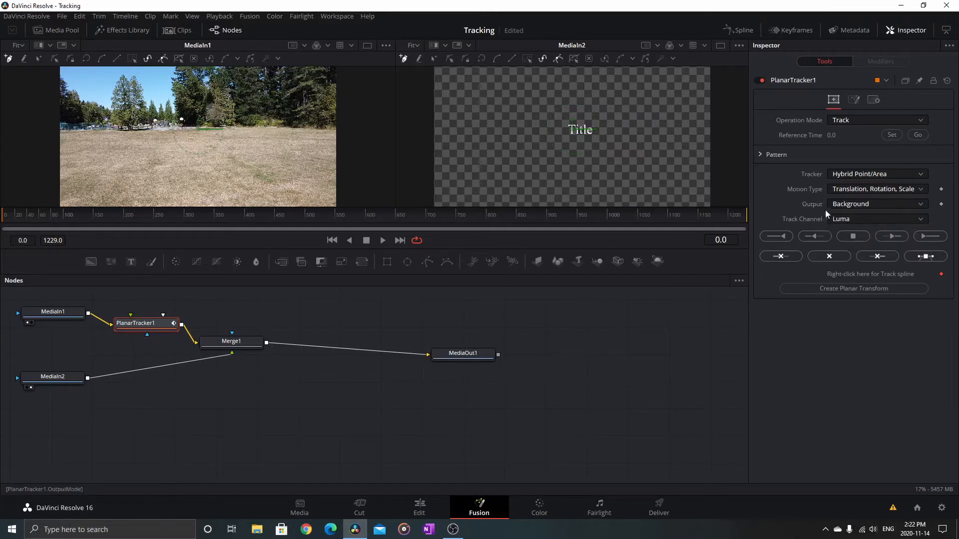
{"action": "left_click", "coordinate": [877, 220]}
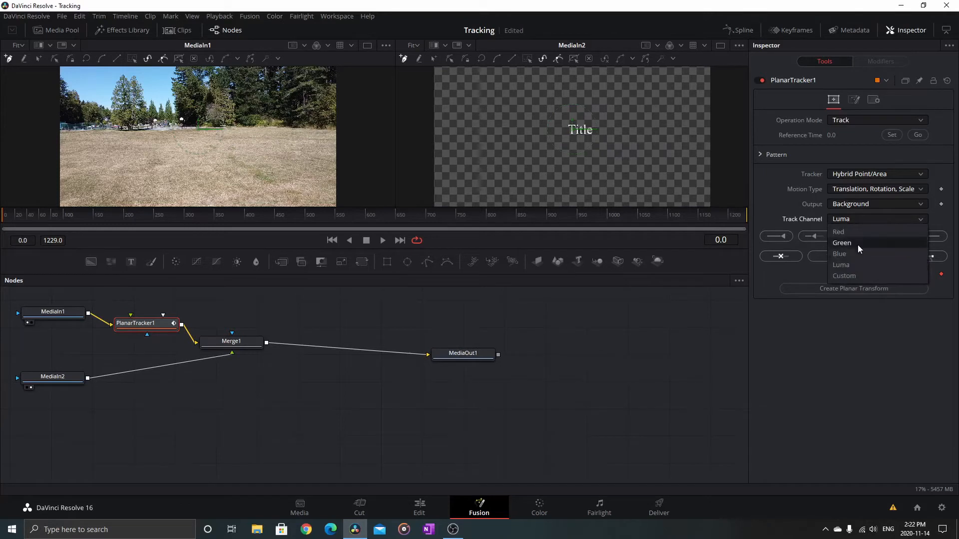
{"action": "left_click", "coordinate": [848, 264]}
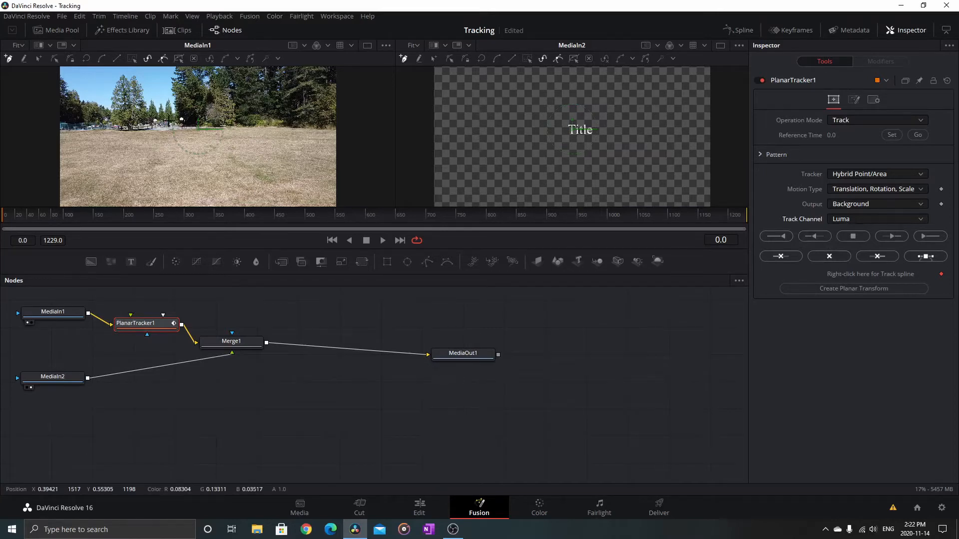
- Outline the nearer basketball backboard in the MediaIn1 footage with a closed tracking shape and track it to the end of the clip
{"action": "scroll", "coordinate": [182, 119], "scroll_direction": "up", "scroll_amount": 2}
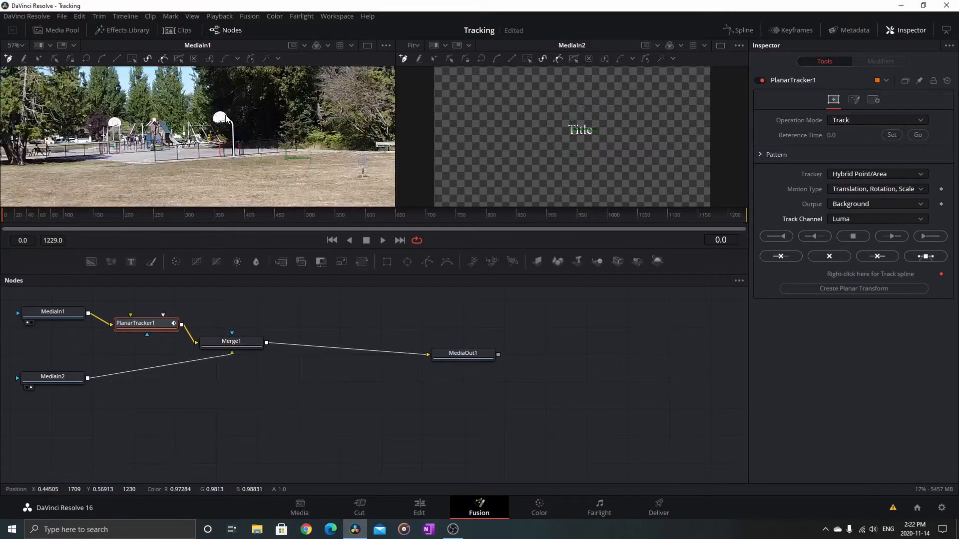
{"action": "scroll", "coordinate": [227, 118], "scroll_direction": "up", "scroll_amount": 1}
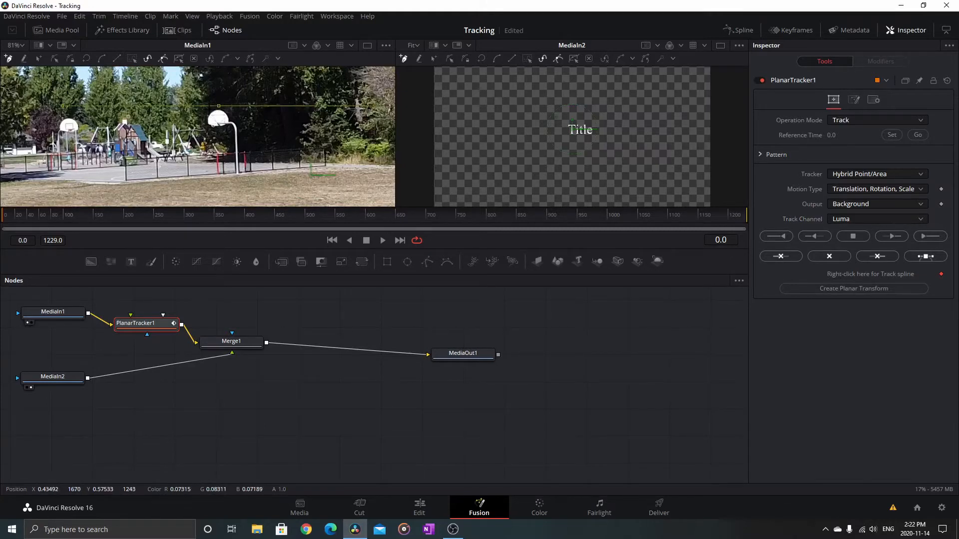
{"action": "left_click", "coordinate": [203, 116]}
{"action": "left_click", "coordinate": [202, 125]}
{"action": "left_click", "coordinate": [480, 260]}
{"action": "left_click", "coordinate": [498, 262]}
{"action": "left_click", "coordinate": [524, 257]}
{"action": "left_click", "coordinate": [536, 246]}
{"action": "left_click", "coordinate": [546, 229]}
{"action": "left_click", "coordinate": [542, 206]}
{"action": "left_click", "coordinate": [523, 201]}
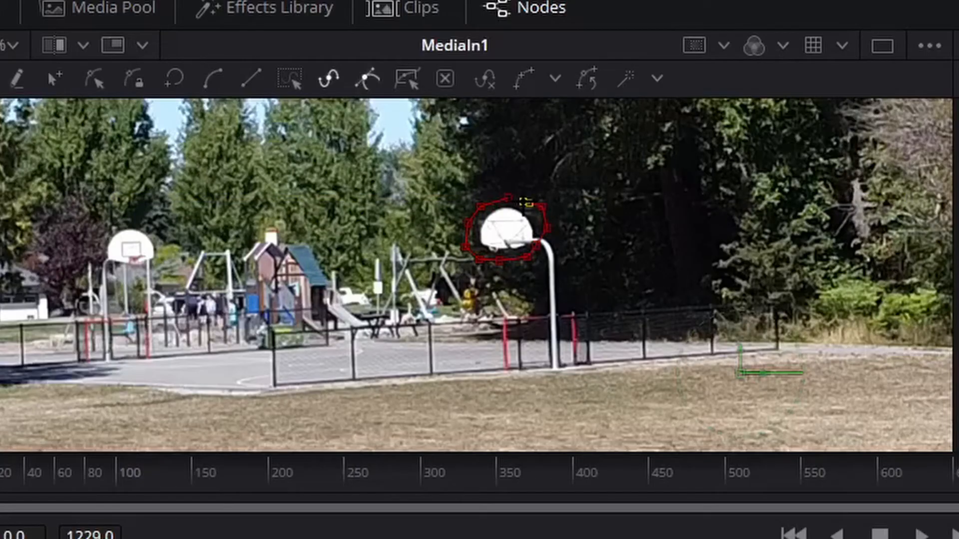
{"action": "left_click", "coordinate": [508, 198]}
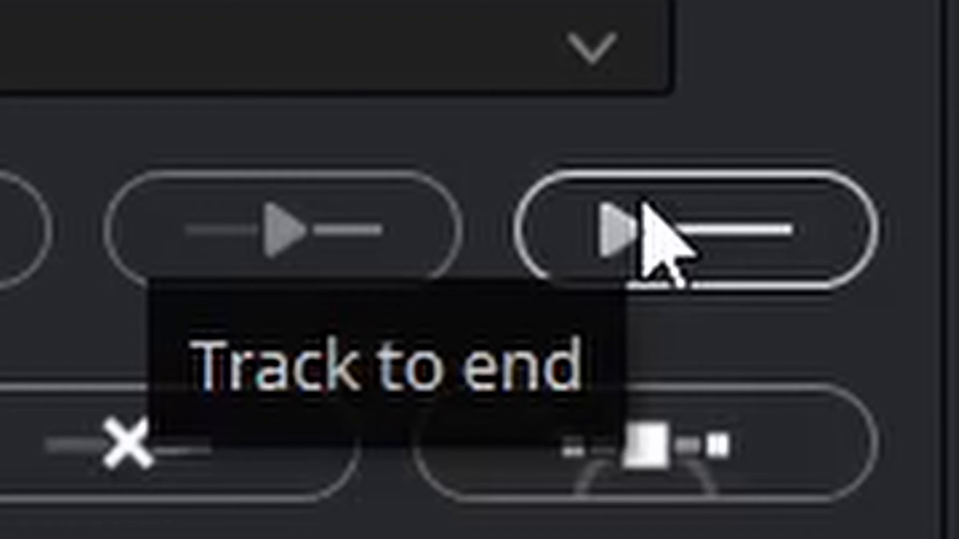
{"action": "left_click", "coordinate": [644, 210]}
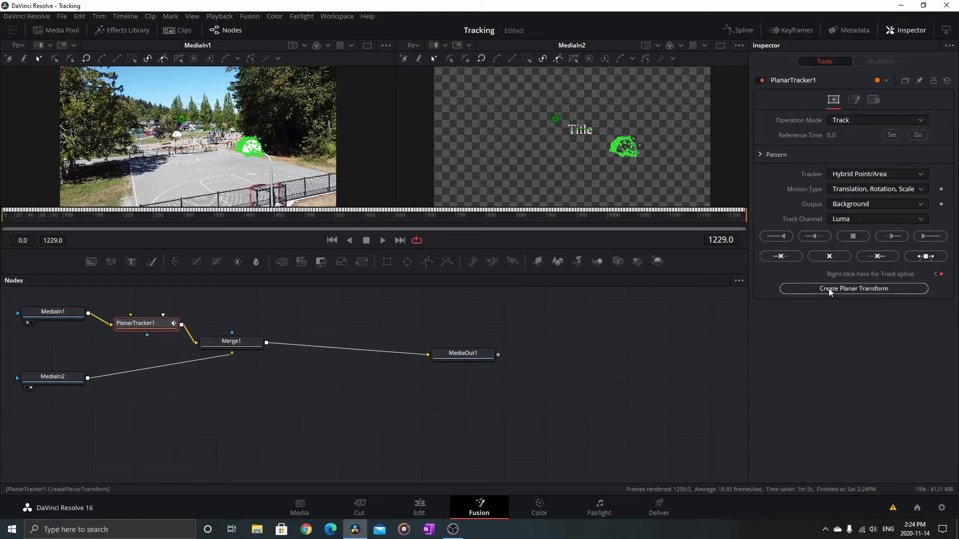
- Create a Planar Transform from the track and insert it on the connection between MediaIn2 and Merge1
{"action": "left_click", "coordinate": [862, 288]}
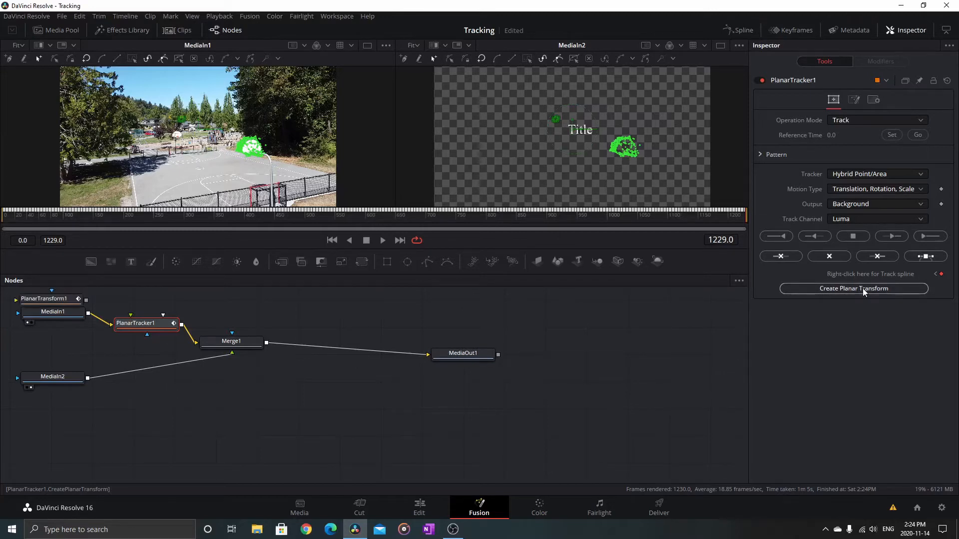
{"action": "left_click_drag", "start_coordinate": [55, 299], "coordinate": [162, 368]}
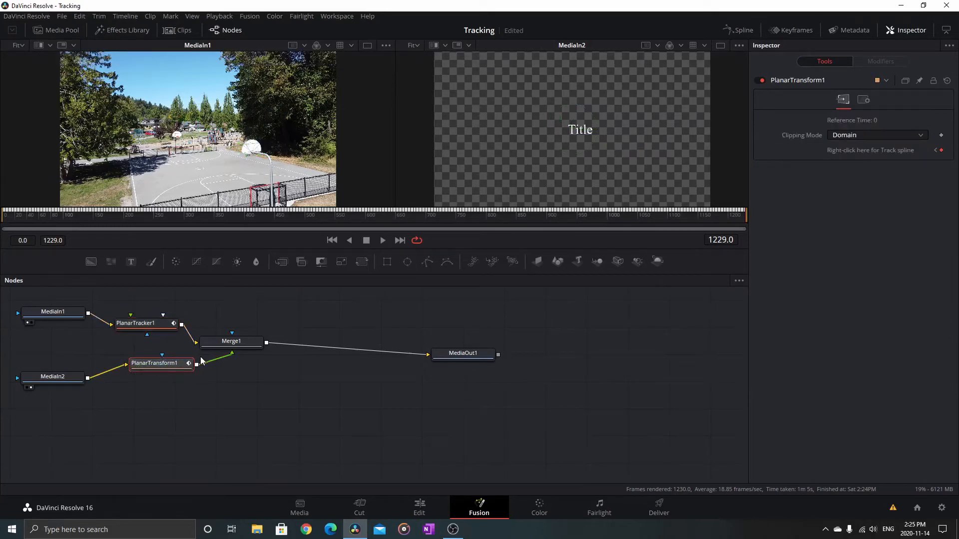
{"action": "left_click", "coordinate": [55, 381]}
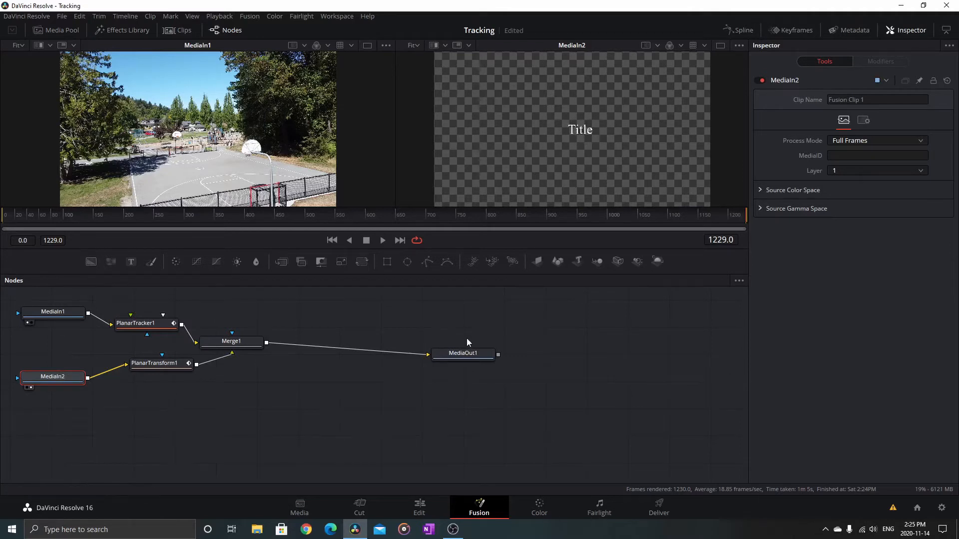
- Display the MediaOut1 node in the RightView viewer
{"action": "left_click", "coordinate": [465, 354]}
{"action": "right_click", "coordinate": [466, 355]}
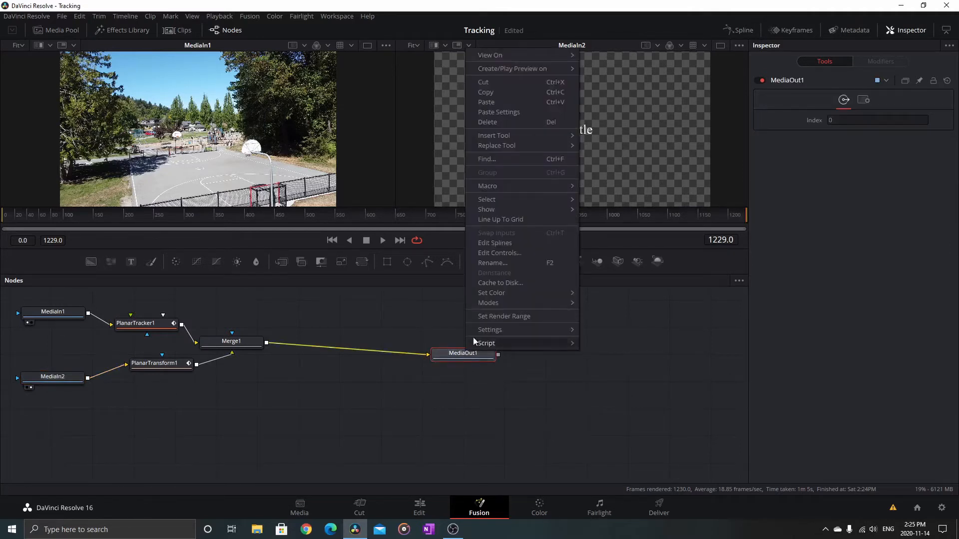
{"action": "mouse_move", "coordinate": [490, 55]}
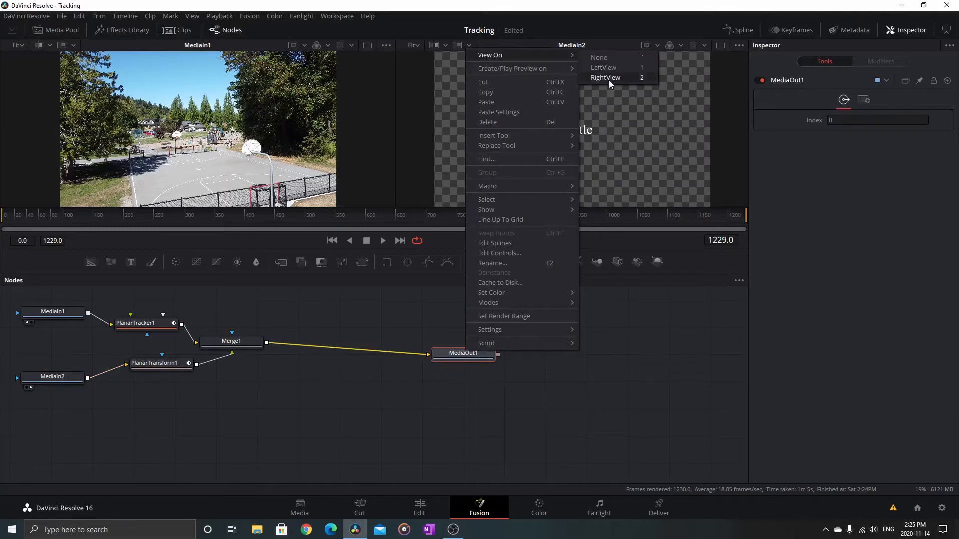
{"action": "left_click", "coordinate": [609, 77]}
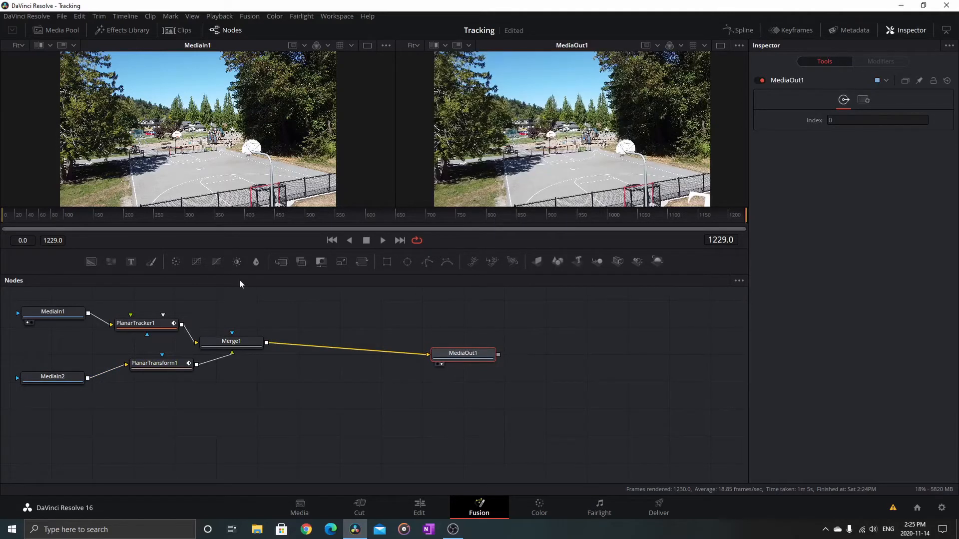
- Review the tracked title's movement across the Fusion composition and from the start of the timeline on the Edit page
{"action": "left_click", "coordinate": [21, 215]}
{"action": "left_click", "coordinate": [53, 215]}
{"action": "left_click_drag", "start_coordinate": [52, 215], "coordinate": [397, 214]}
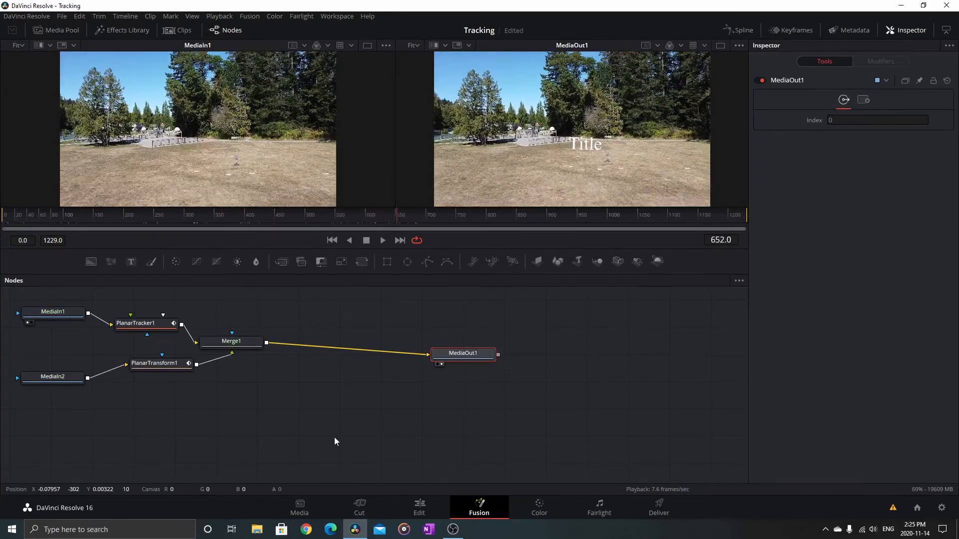
{"action": "left_click", "coordinate": [419, 508]}
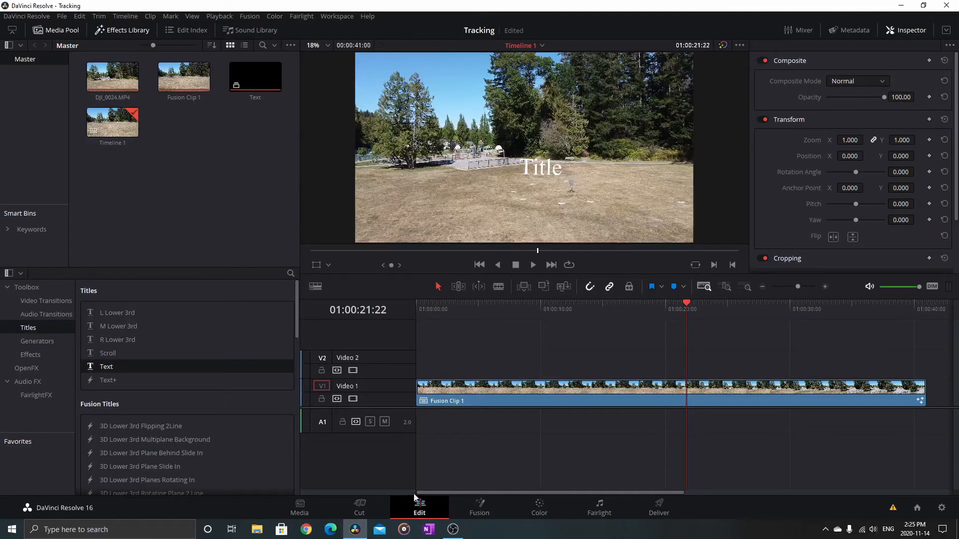
{"action": "left_click_drag", "start_coordinate": [436, 312], "coordinate": [412, 305]}
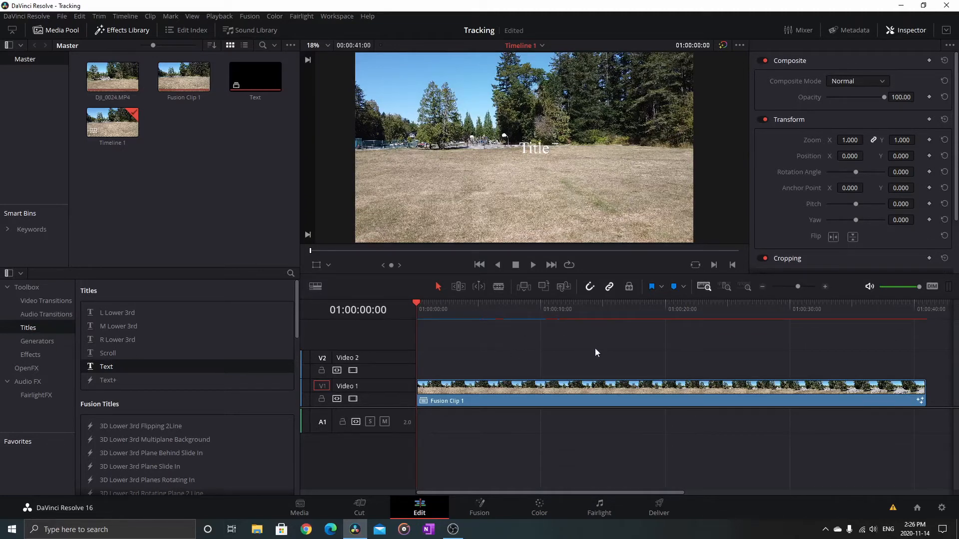
- Open the Deliver page and set the render location to the Desktop, keeping the file name Untitled
{"action": "left_click", "coordinate": [657, 510]}
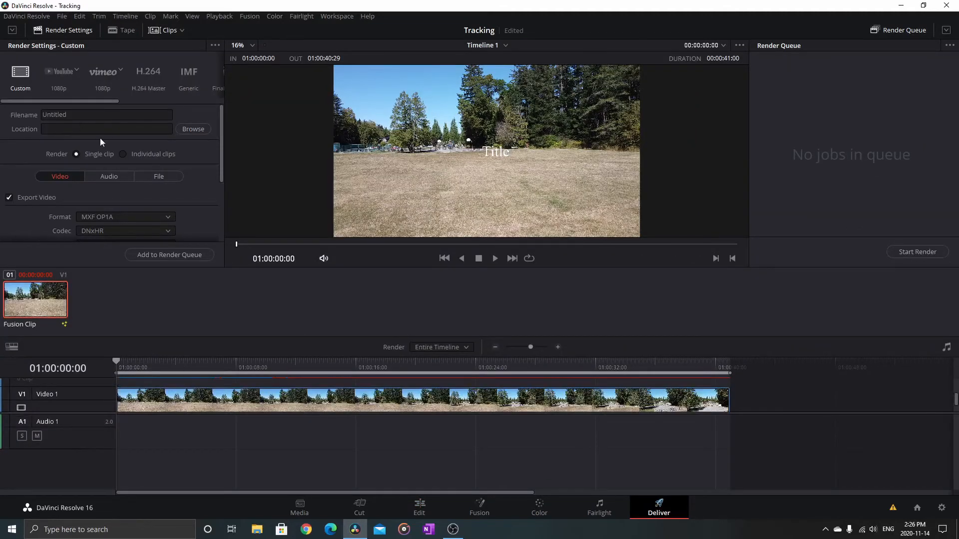
{"action": "scroll", "coordinate": [46, 138], "scroll_direction": "up", "scroll_amount": 3}
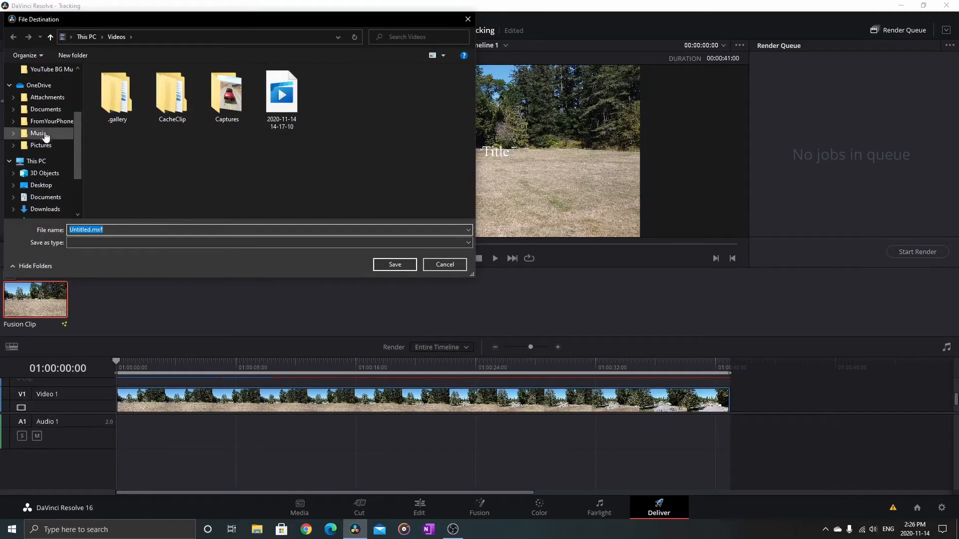
{"action": "scroll", "coordinate": [46, 137], "scroll_direction": "up", "scroll_amount": 3}
{"action": "left_click", "coordinate": [41, 89]}
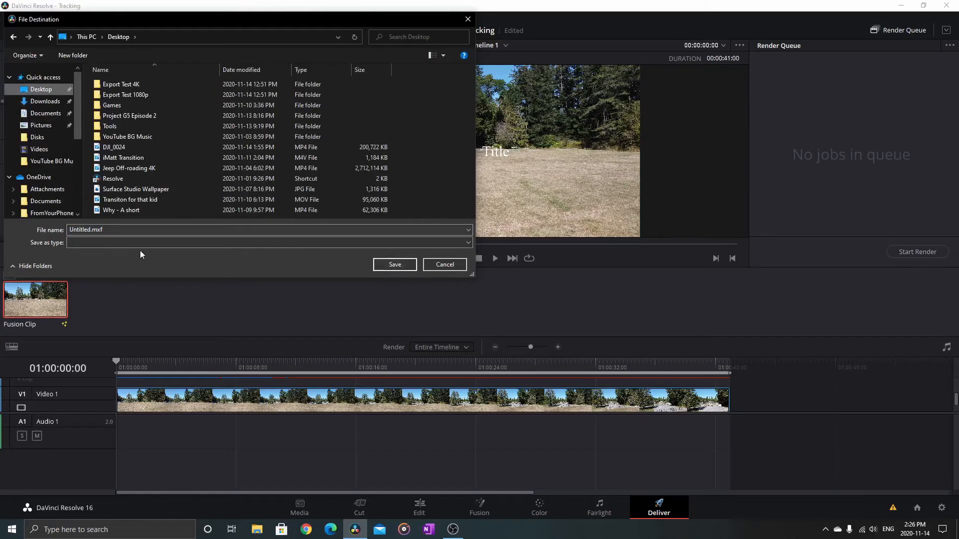
{"action": "left_click", "coordinate": [381, 269]}
- Set the render format to MP4 and check the codec, resolution, frame rate and quality settings
{"action": "scroll", "coordinate": [112, 211], "scroll_direction": "down", "scroll_amount": 1}
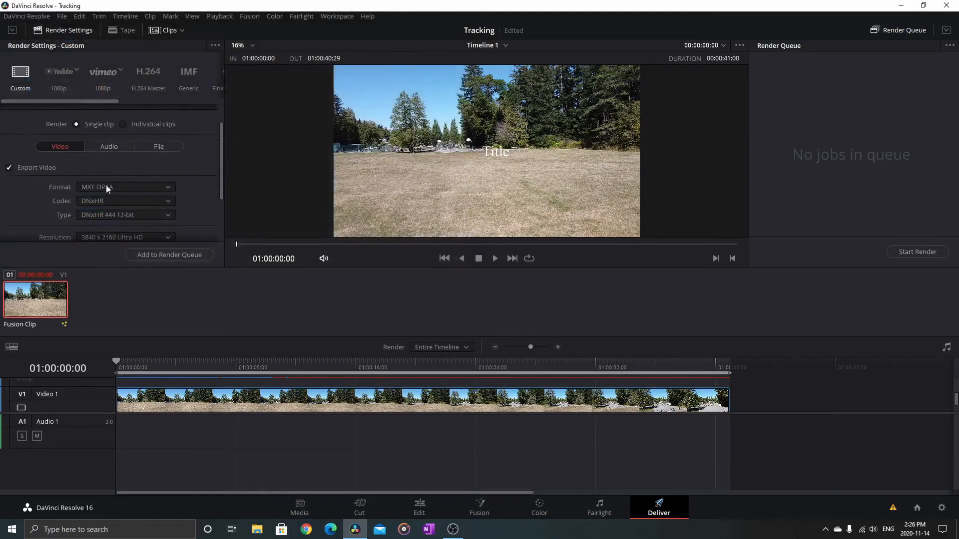
{"action": "left_click", "coordinate": [156, 186]}
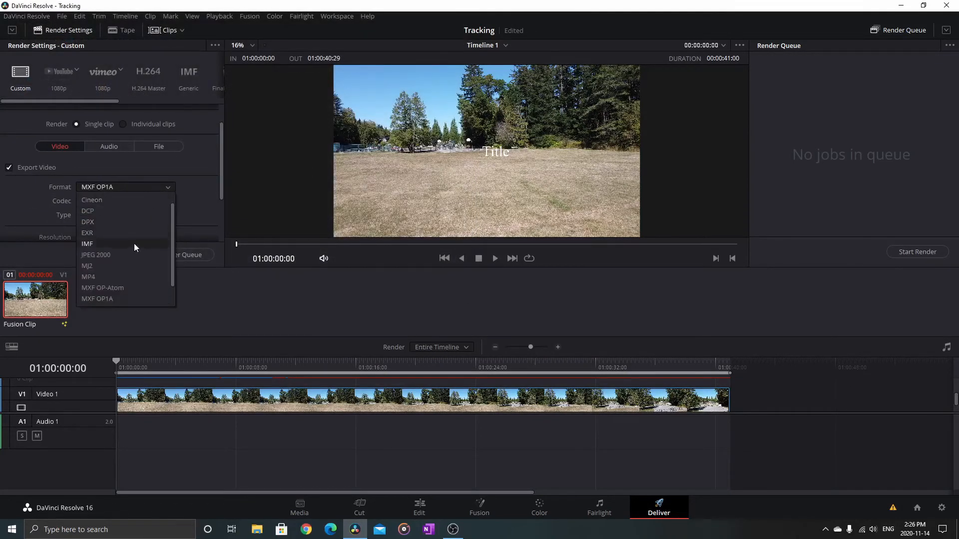
{"action": "left_click", "coordinate": [104, 275]}
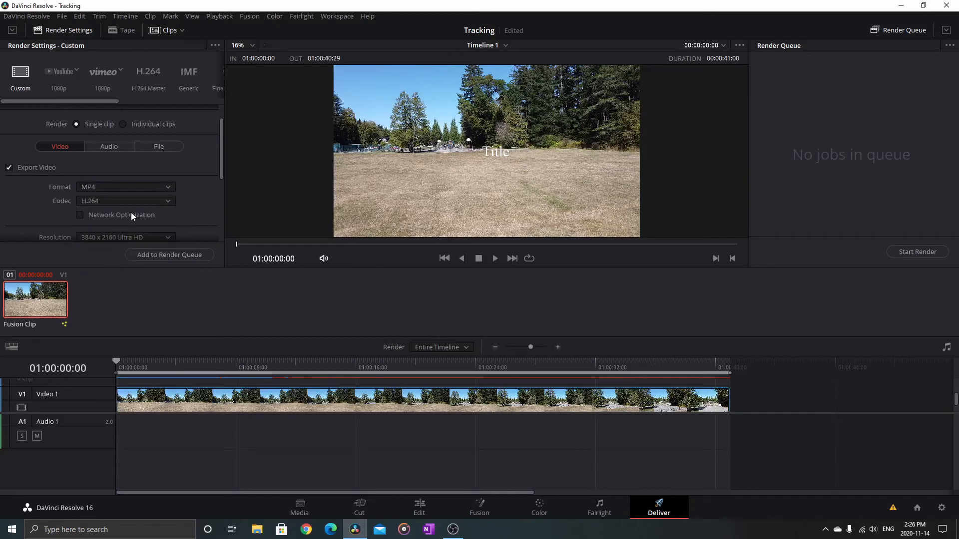
{"action": "scroll", "coordinate": [131, 212], "scroll_direction": "down", "scroll_amount": 2}
{"action": "scroll", "coordinate": [177, 188], "scroll_direction": "down", "scroll_amount": 1}
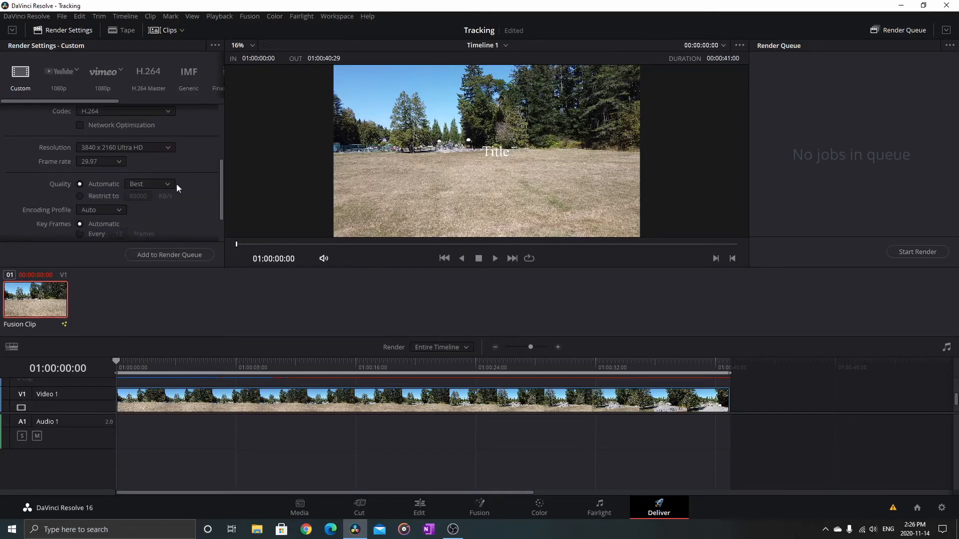
- Add the timeline to the render queue and start rendering the job
{"action": "scroll", "coordinate": [177, 188], "scroll_direction": "up", "scroll_amount": 4}
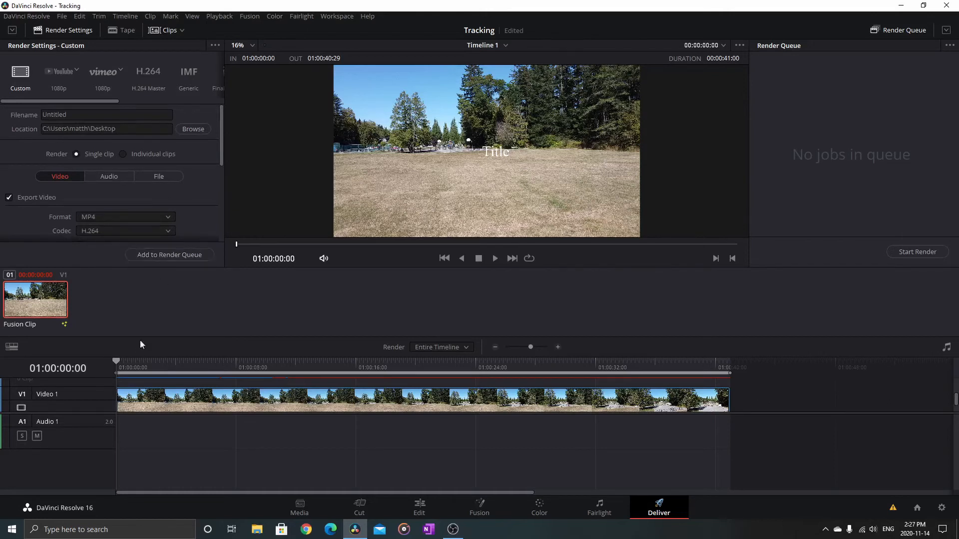
{"action": "left_click", "coordinate": [156, 255]}
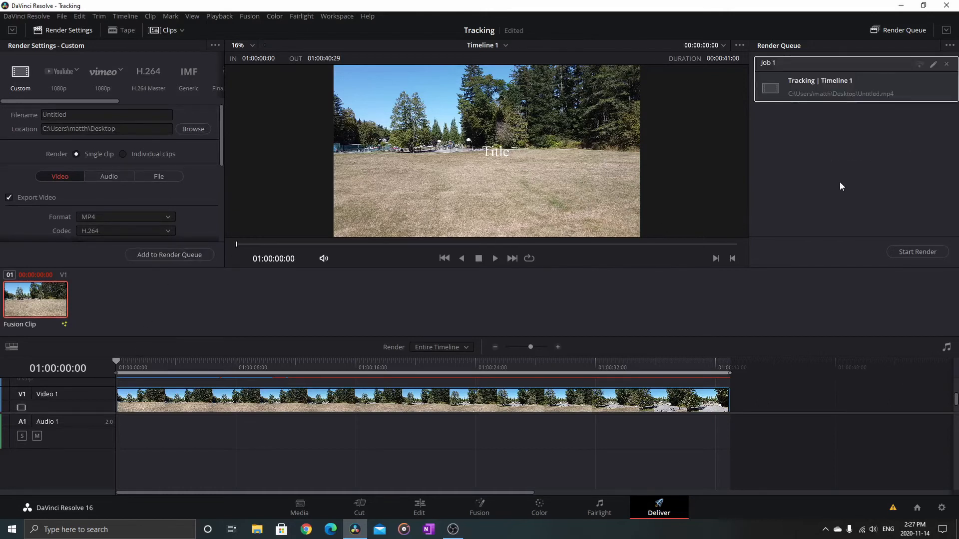
{"action": "left_click", "coordinate": [930, 253]}
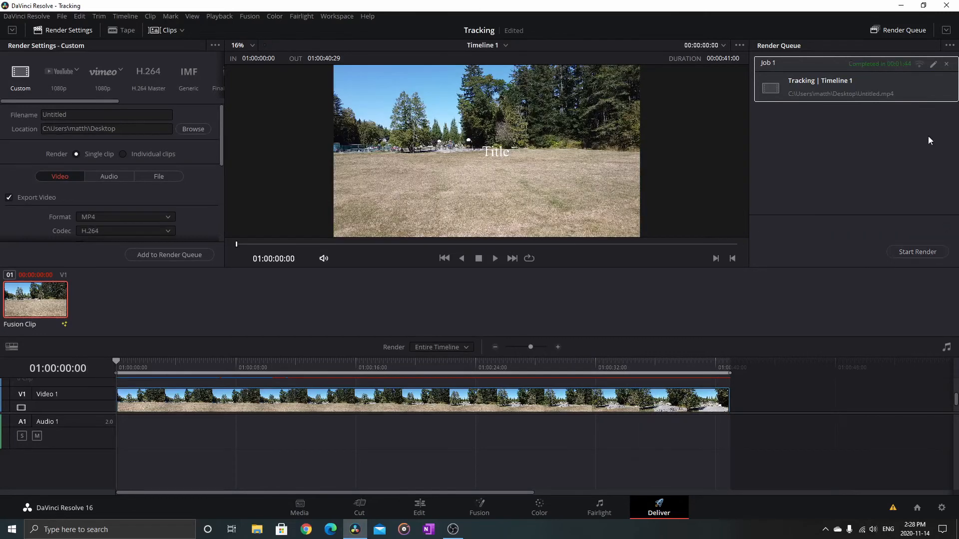
- Close DaVinci Resolve with the Tracking project saved and open the rendered Untitled video from the desktop
{"action": "left_click", "coordinate": [946, 6]}
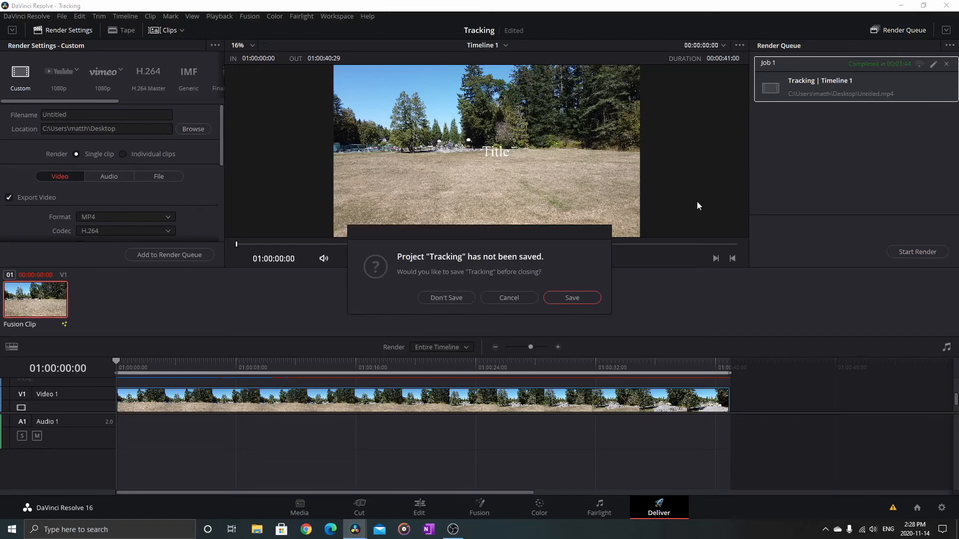
{"action": "left_click", "coordinate": [568, 300]}
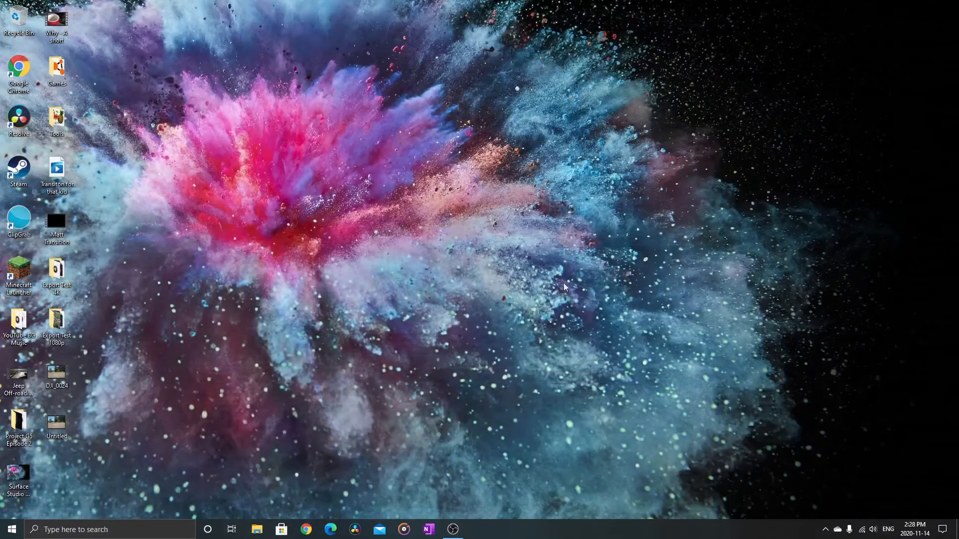
{"action": "double_click", "coordinate": [59, 426]}
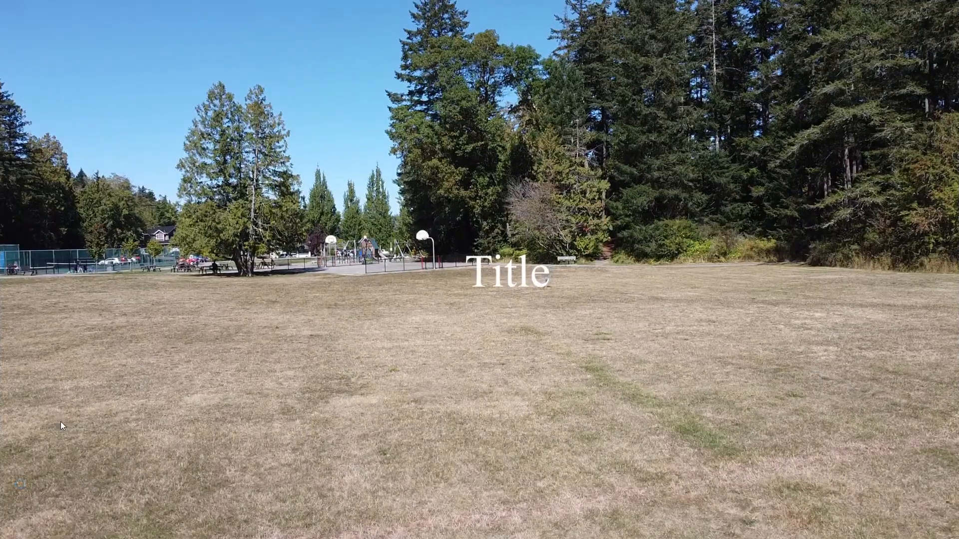